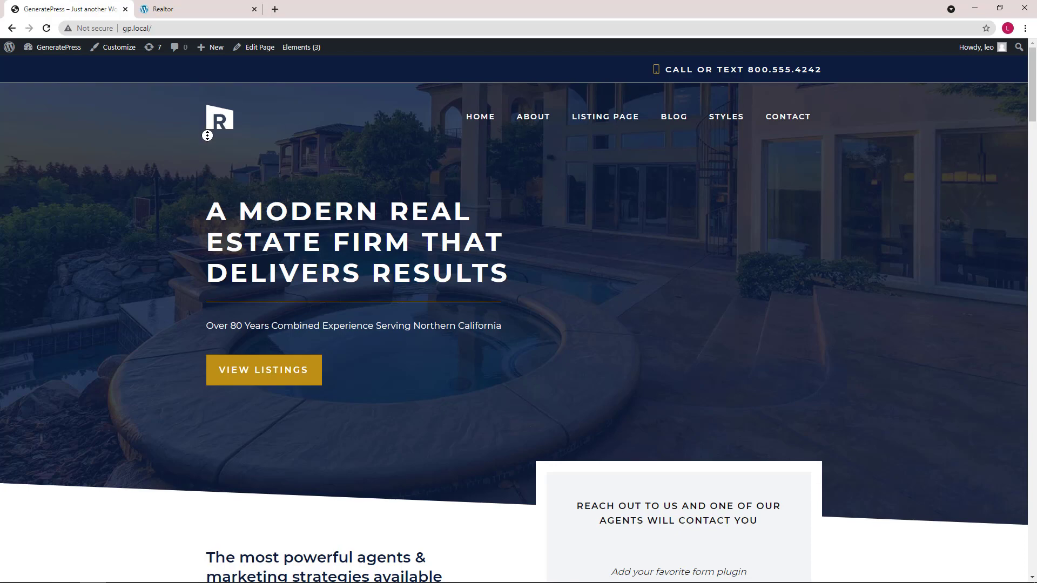
# - Look over the site's home page from the hero section through the featured listings and testimonials
pyautogui.scroll(-6, 207, 131)
pyautogui.scroll(-20, 223, 201)
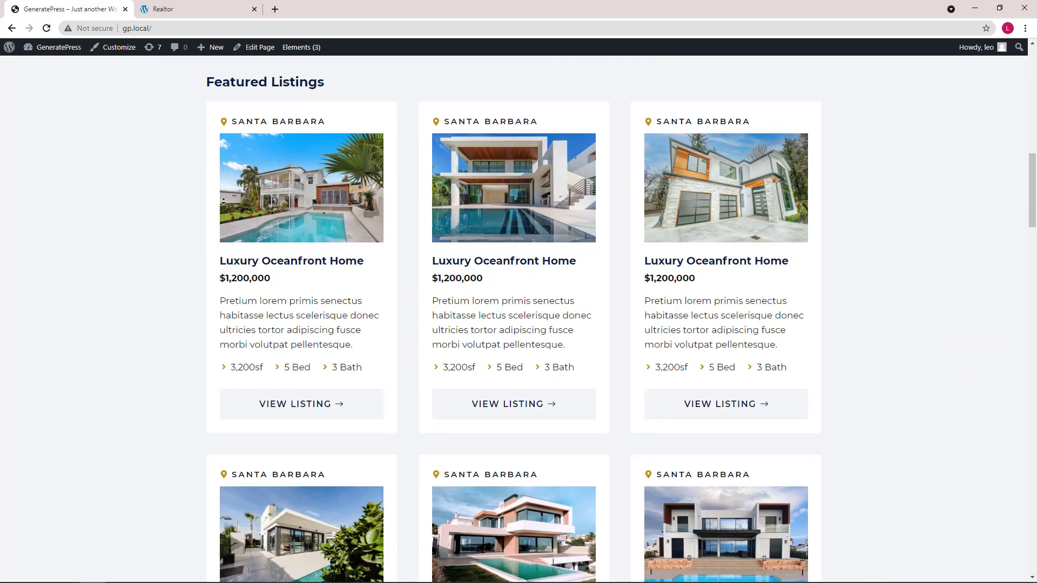
pyautogui.scroll(-8, 224, 201)
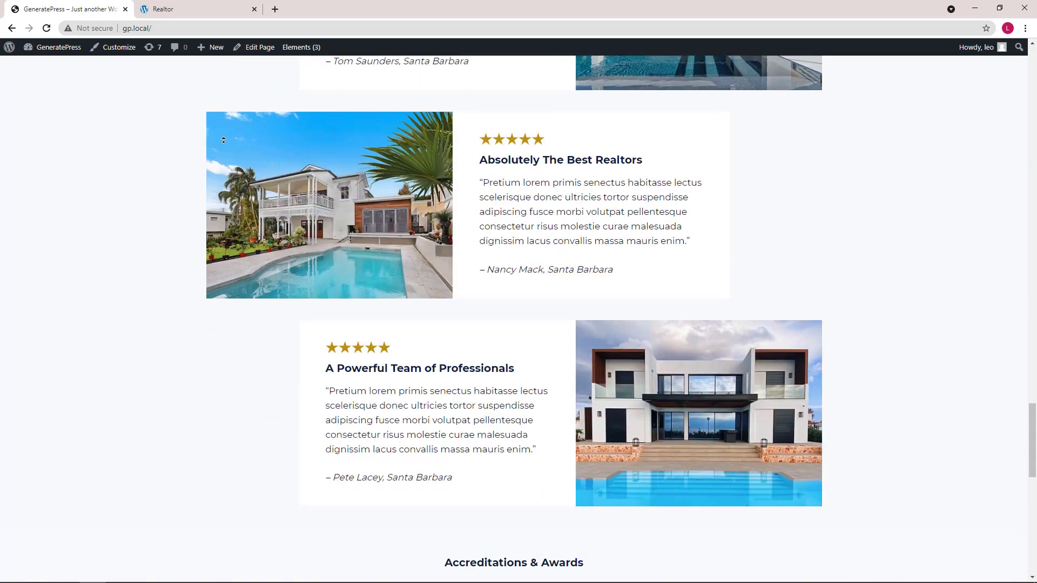
pyautogui.scroll(20, 224, 200)
pyautogui.scroll(12, 221, 91)
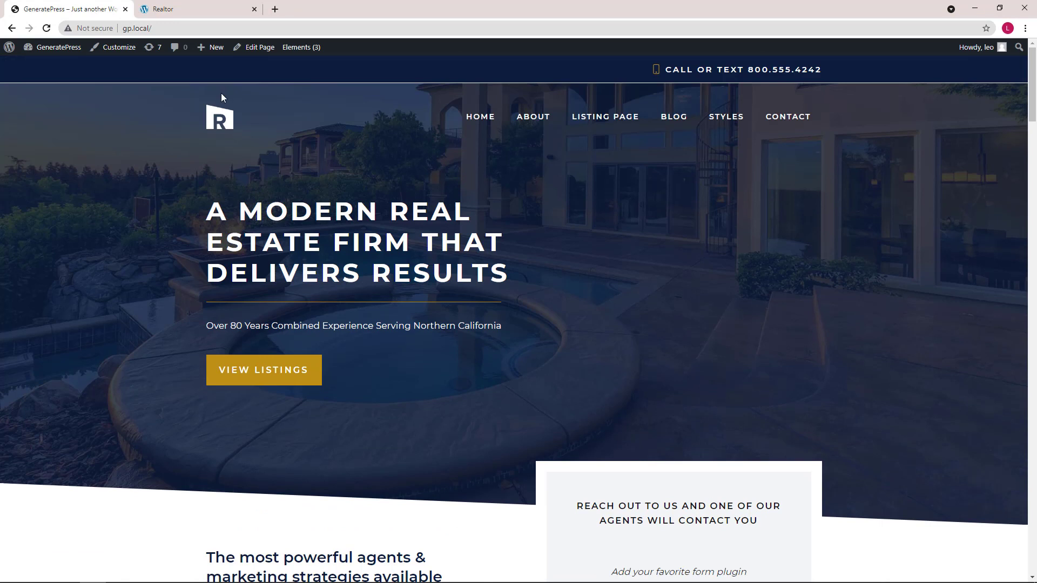
# - Customize the site identity by replacing the logo with cropped-favicon-4.png from the media library
pyautogui.click(96, 49)
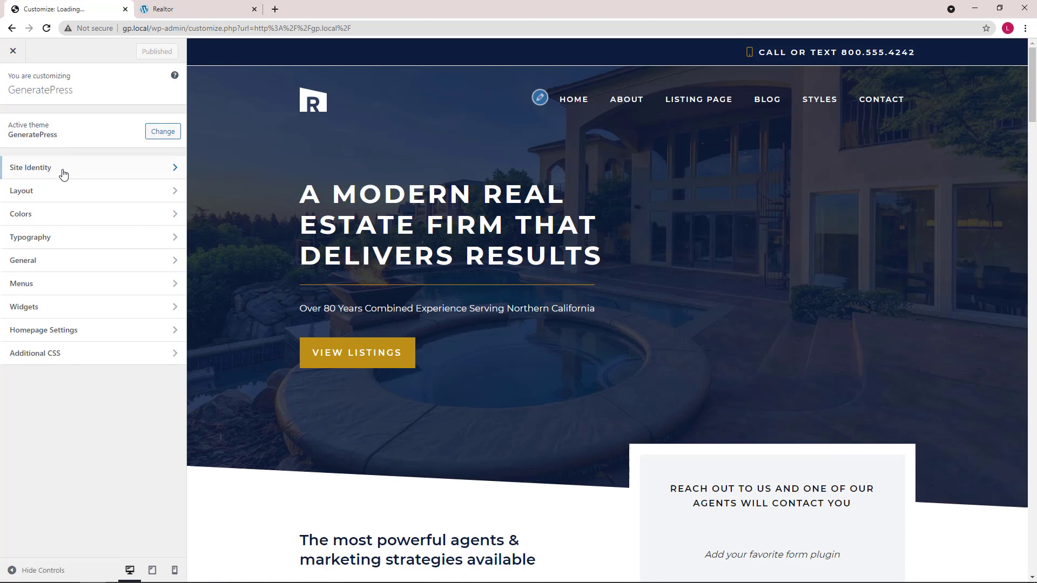
pyautogui.click(63, 170)
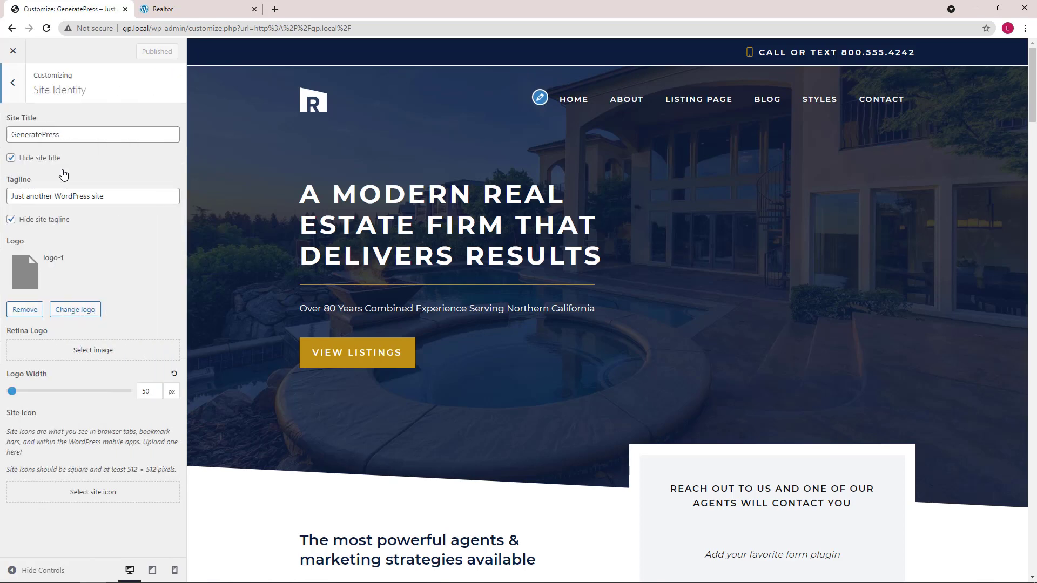
pyautogui.click(76, 310)
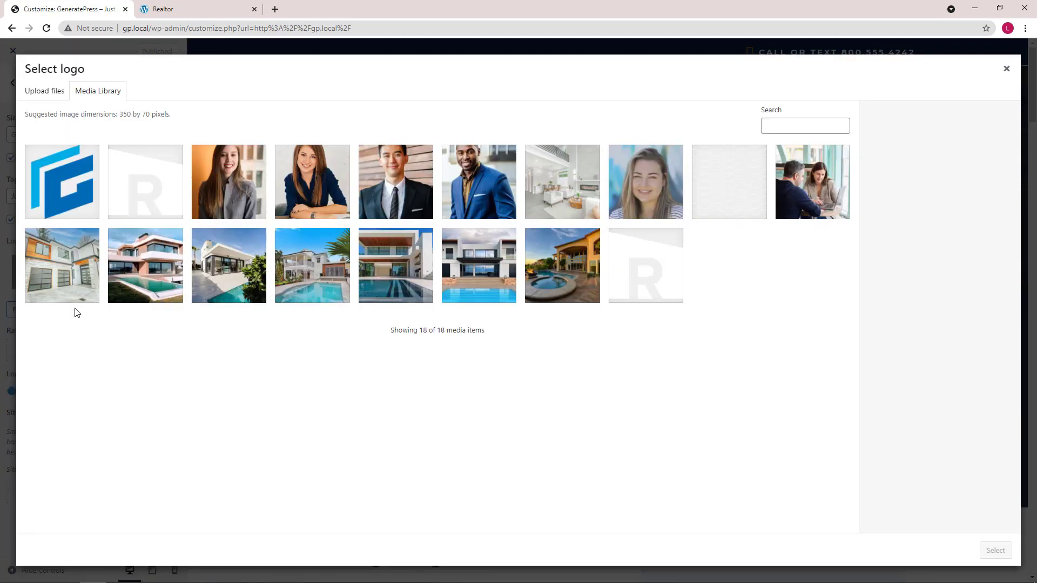
pyautogui.click(66, 204)
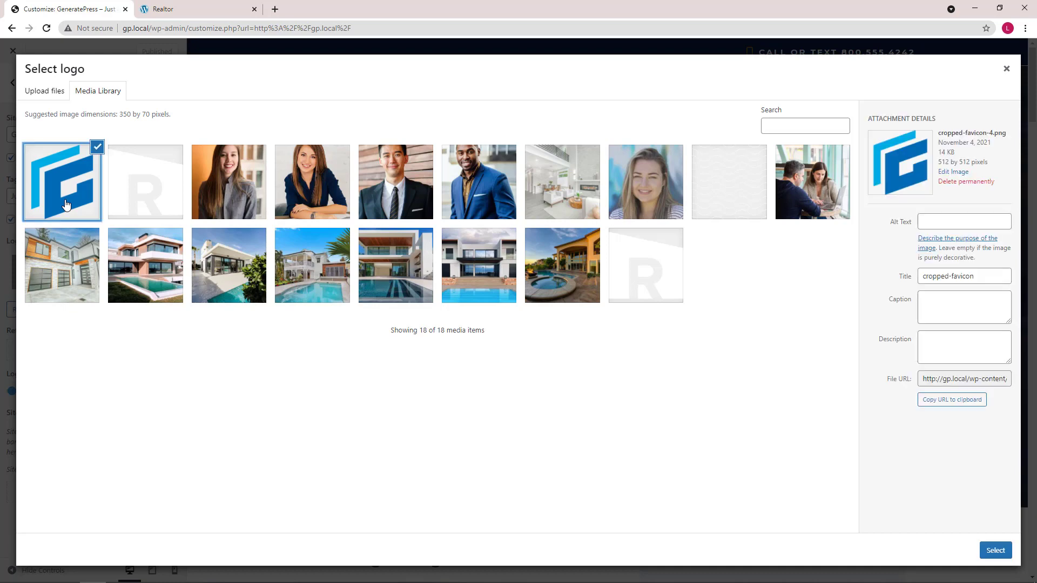
pyautogui.click(994, 551)
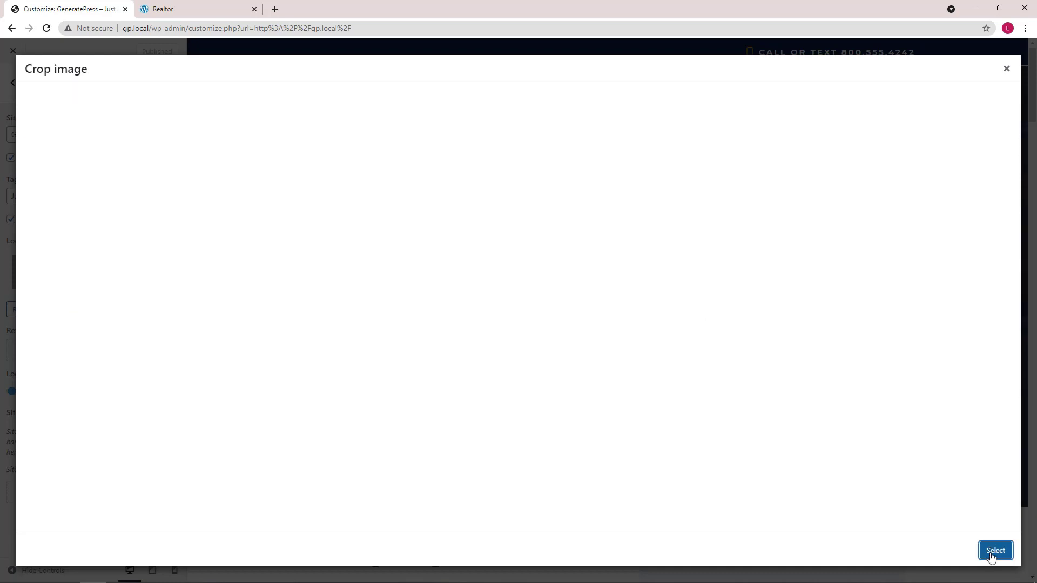
pyautogui.click(933, 551)
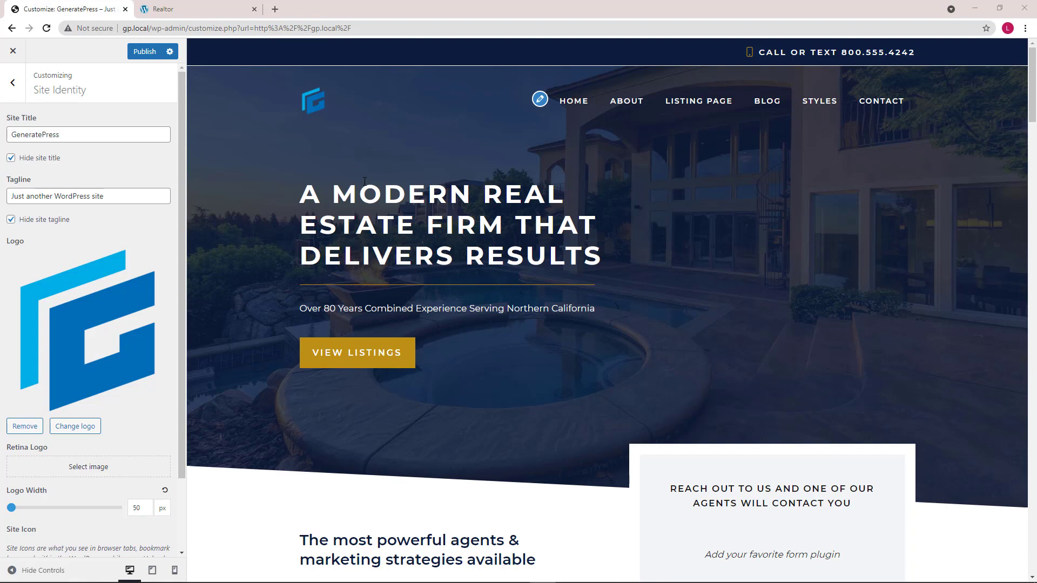
# - Examine where the gold accent color is used on the home page preview, from the hero button to the testimonials
pyautogui.scroll(-9, 364, 181)
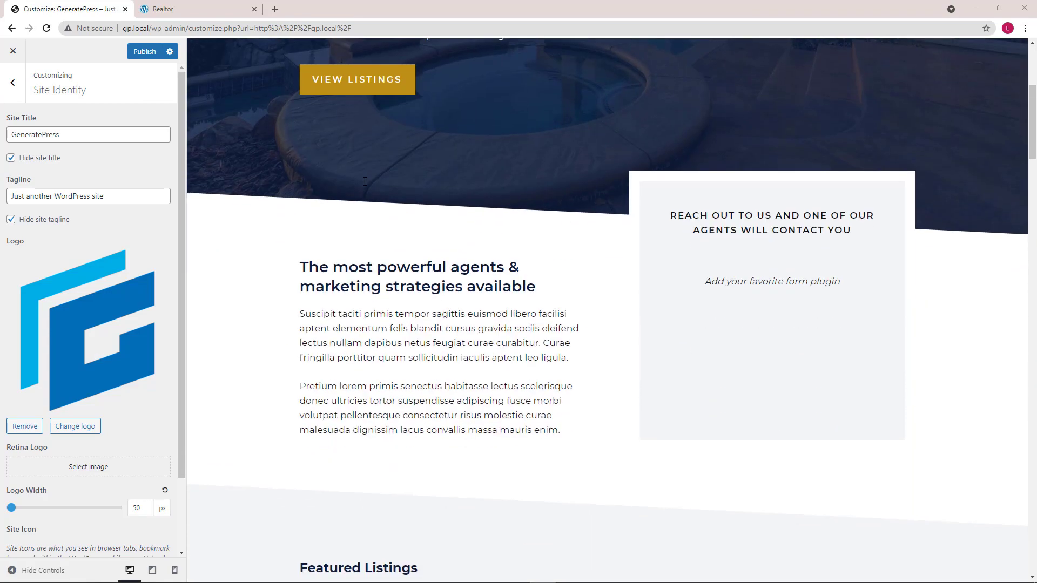
pyautogui.scroll(-4, 365, 182)
pyautogui.scroll(13, 364, 181)
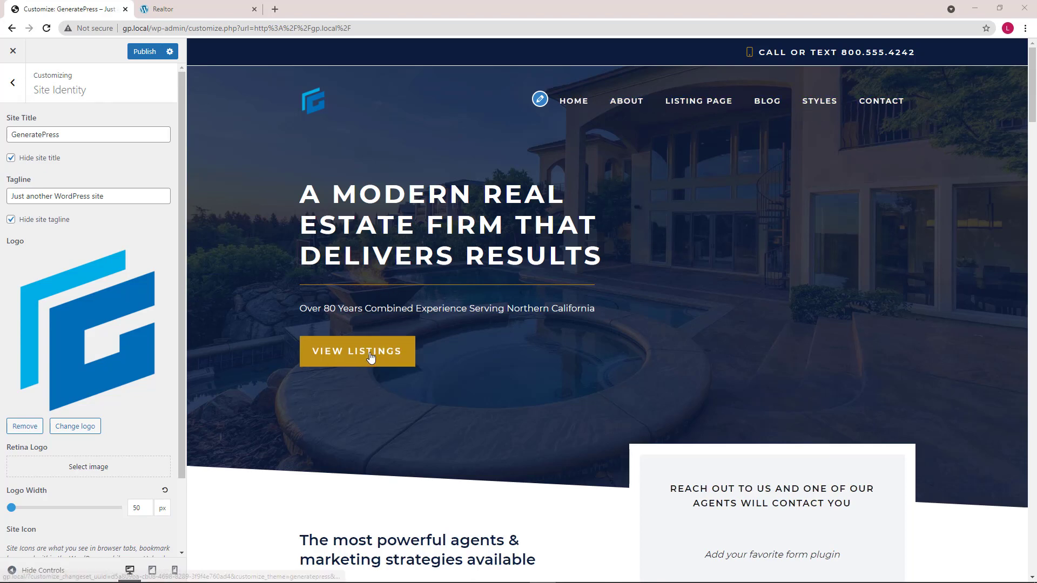
pyautogui.scroll(-10, 370, 358)
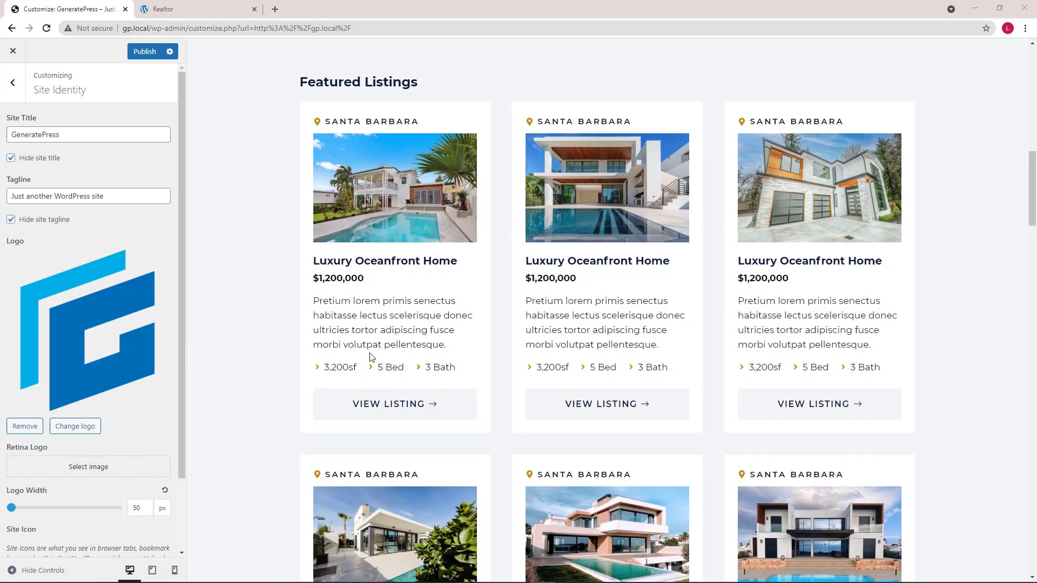
pyautogui.scroll(-1, 377, 348)
pyautogui.scroll(1, 549, 382)
pyautogui.scroll(-7, 647, 372)
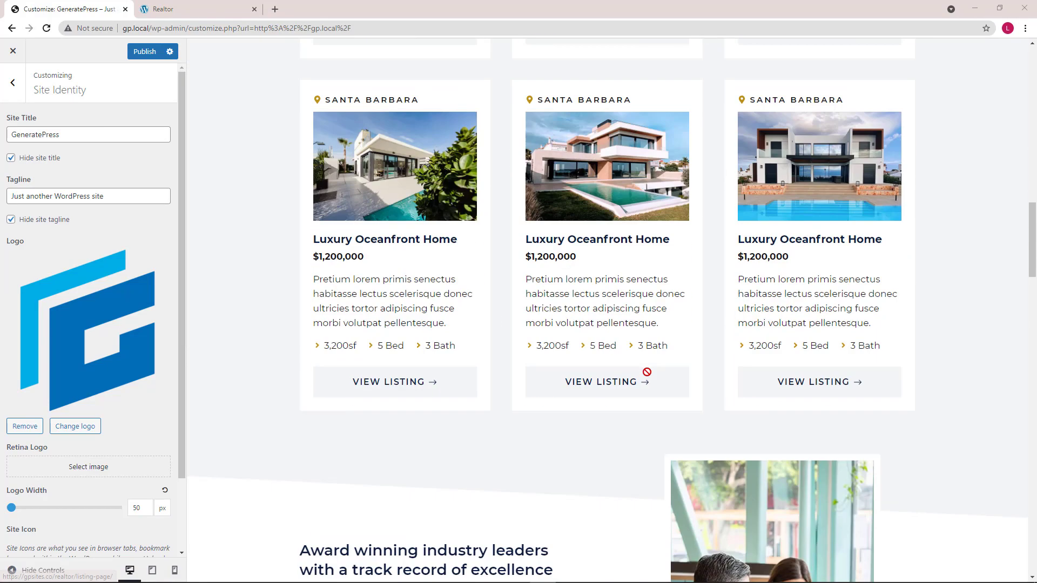
pyautogui.scroll(-7, 646, 372)
pyautogui.scroll(-1, 486, 359)
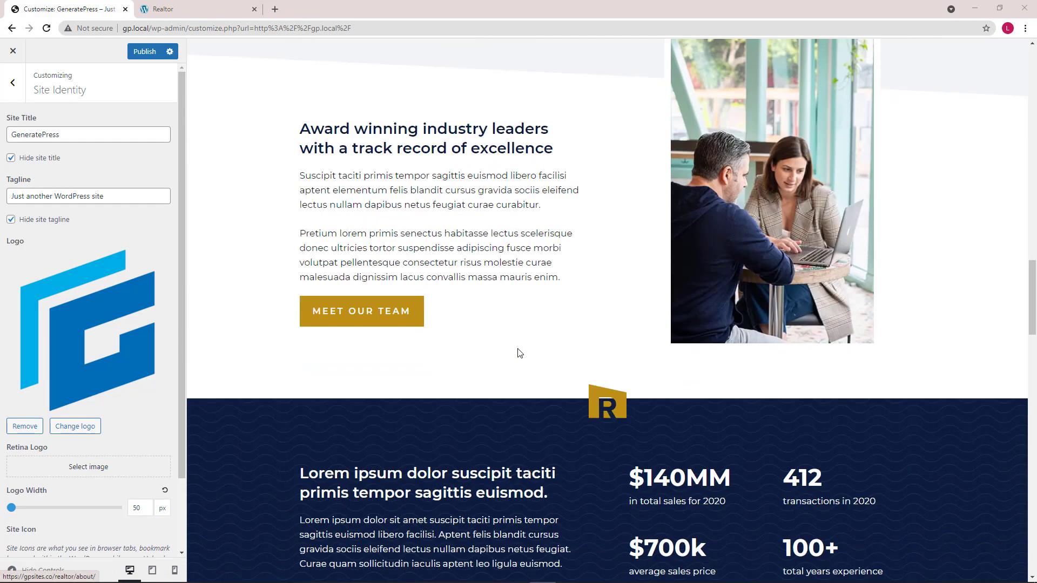
pyautogui.scroll(-3, 520, 354)
pyautogui.scroll(-6, 609, 328)
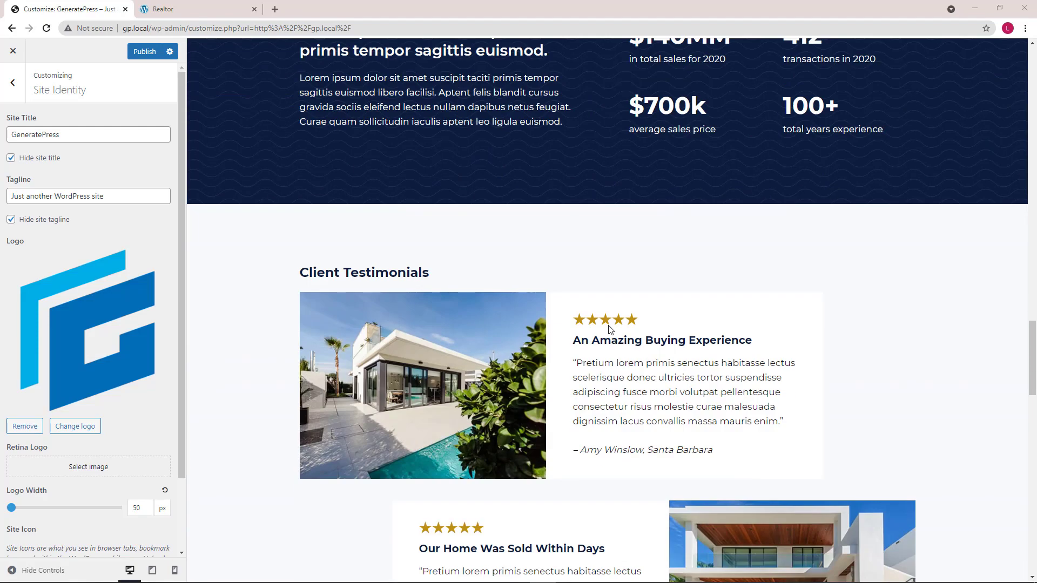
pyautogui.scroll(-5, 609, 328)
pyautogui.scroll(20, 586, 284)
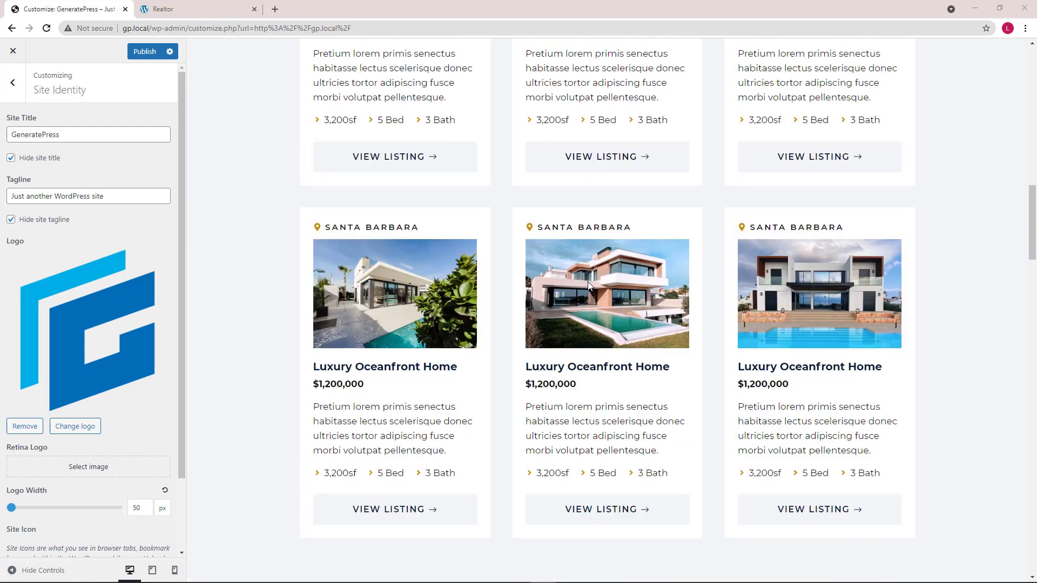
pyautogui.scroll(15, 594, 284)
# - Preview the Listing Page to check its accent-colored headings and divider, and return to the Home page
pyautogui.click(700, 113)
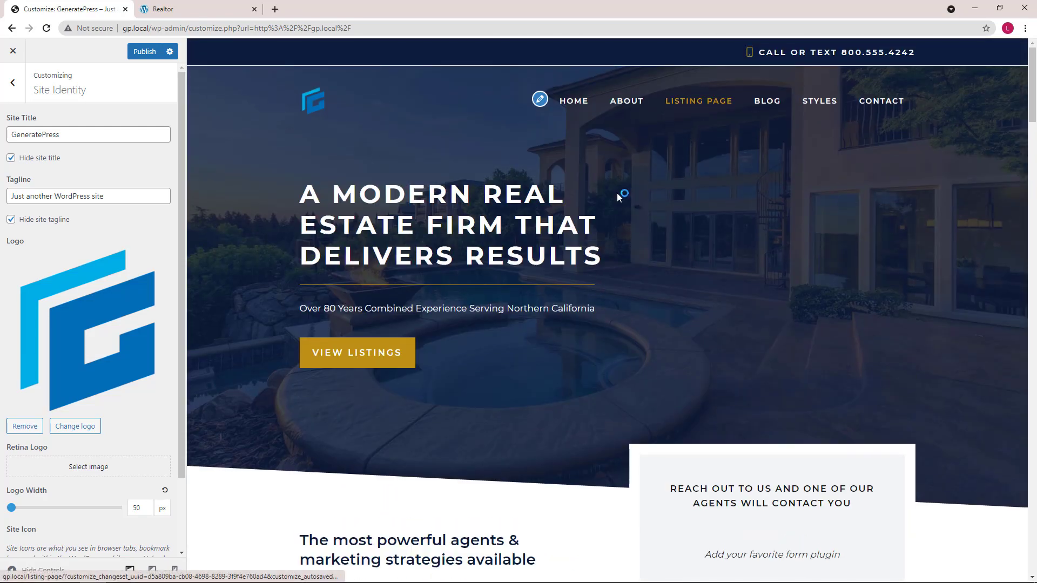
pyautogui.scroll(-1, 521, 294)
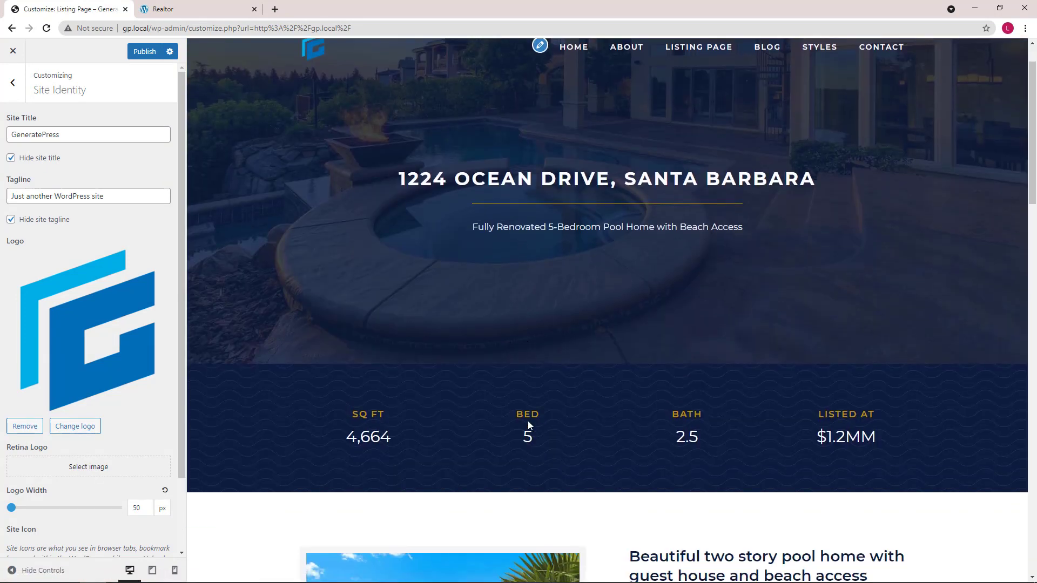
pyautogui.scroll(1, 550, 365)
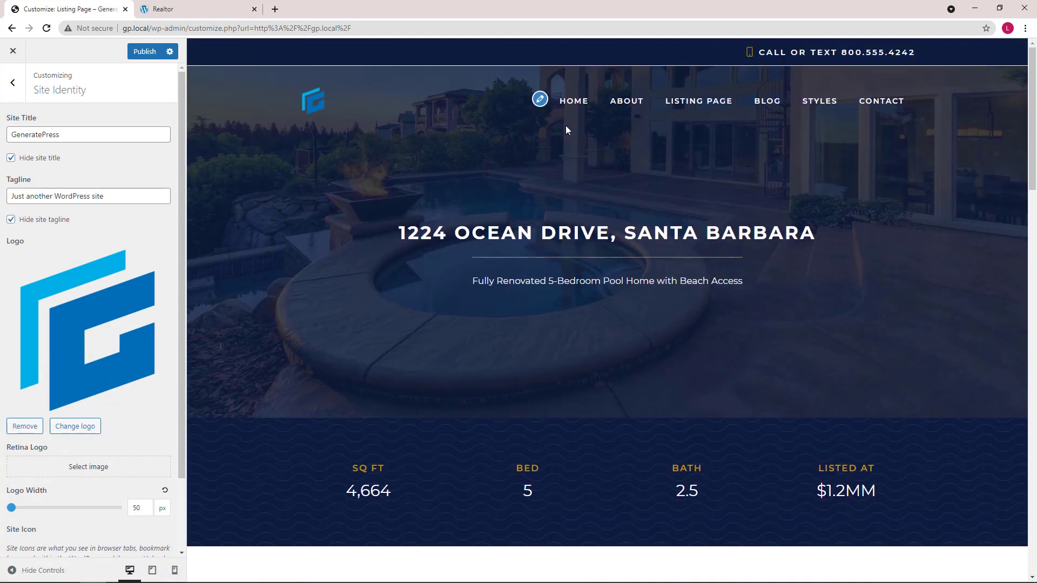
pyautogui.click(572, 101)
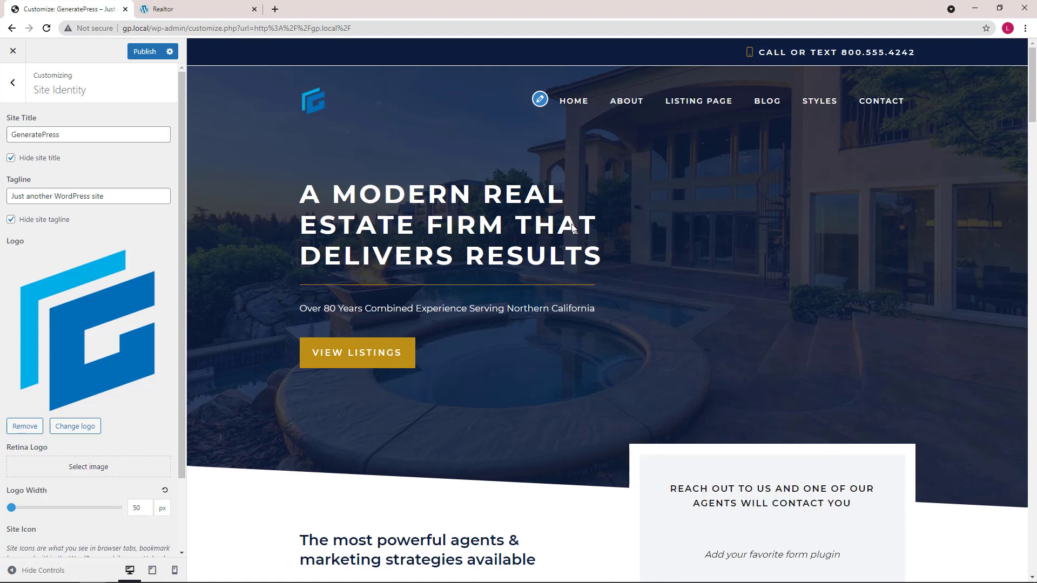
# - Set the gold accent global color to #00ADE6
pyautogui.click(13, 83)
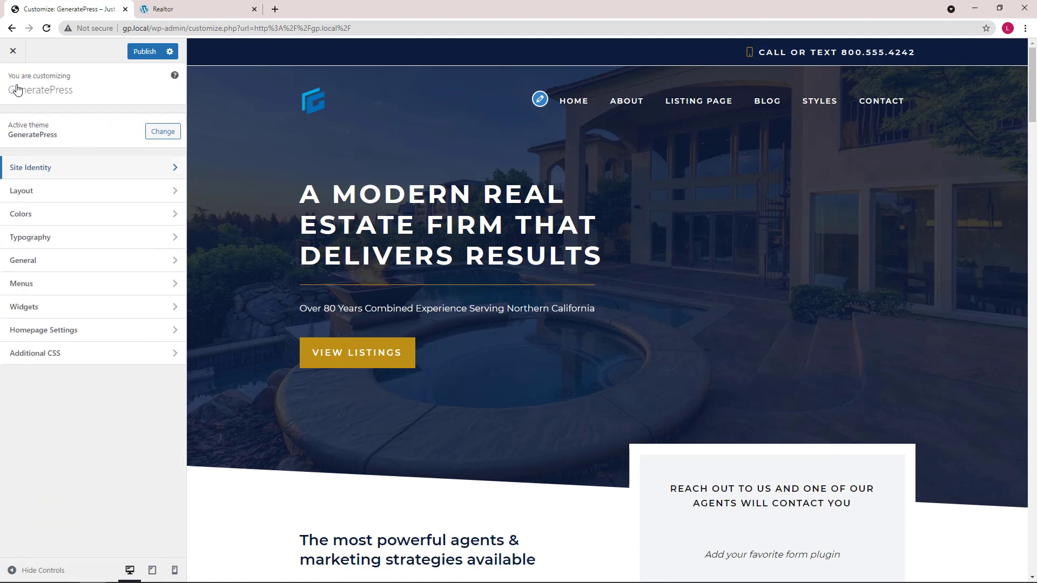
pyautogui.click(39, 215)
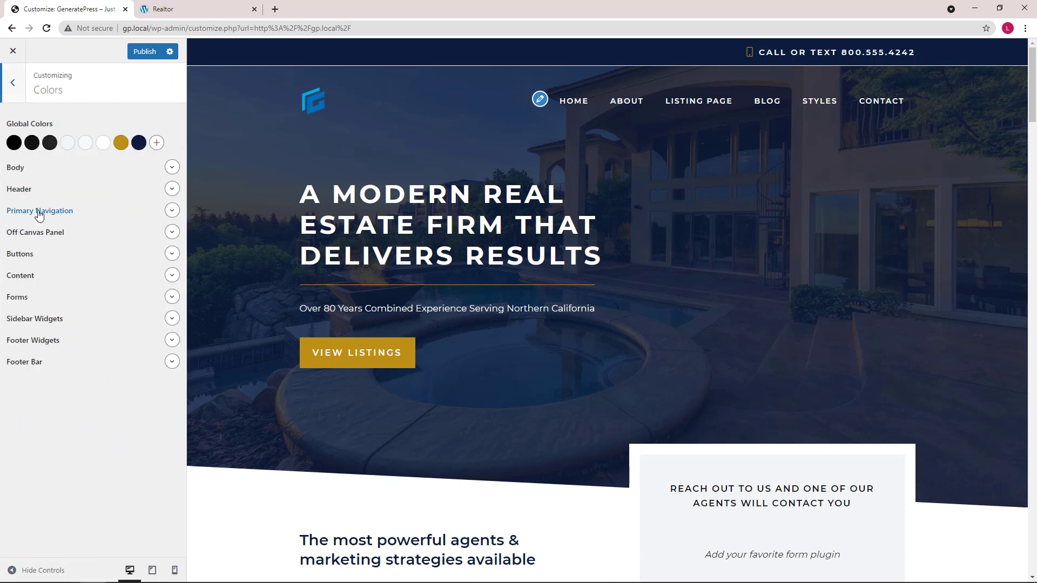
pyautogui.click(121, 144)
pyautogui.moveTo(87, 325); pyautogui.dragTo(63, 323)
pyautogui.rightClick(63, 323)
pyautogui.click(102, 372)
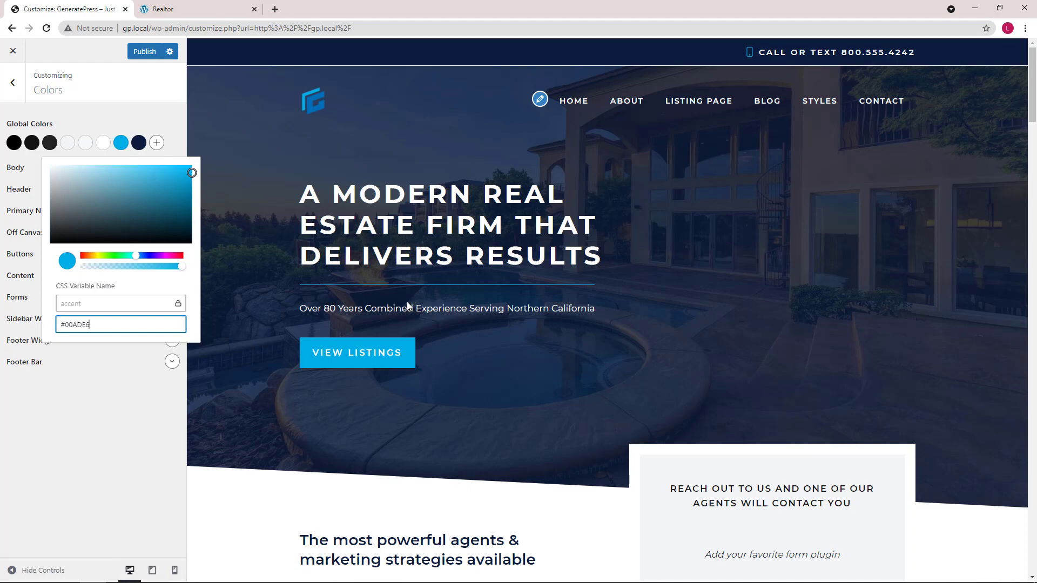
# - Check the new accent color throughout the home page preview and on the Listing Page's property details
pyautogui.scroll(-10, 407, 304)
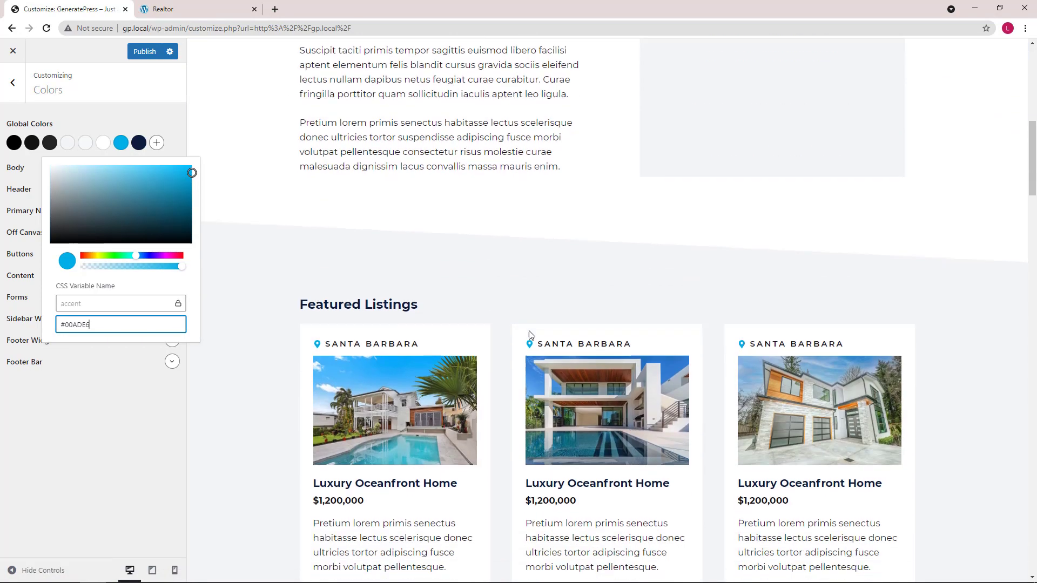
pyautogui.scroll(-8, 530, 335)
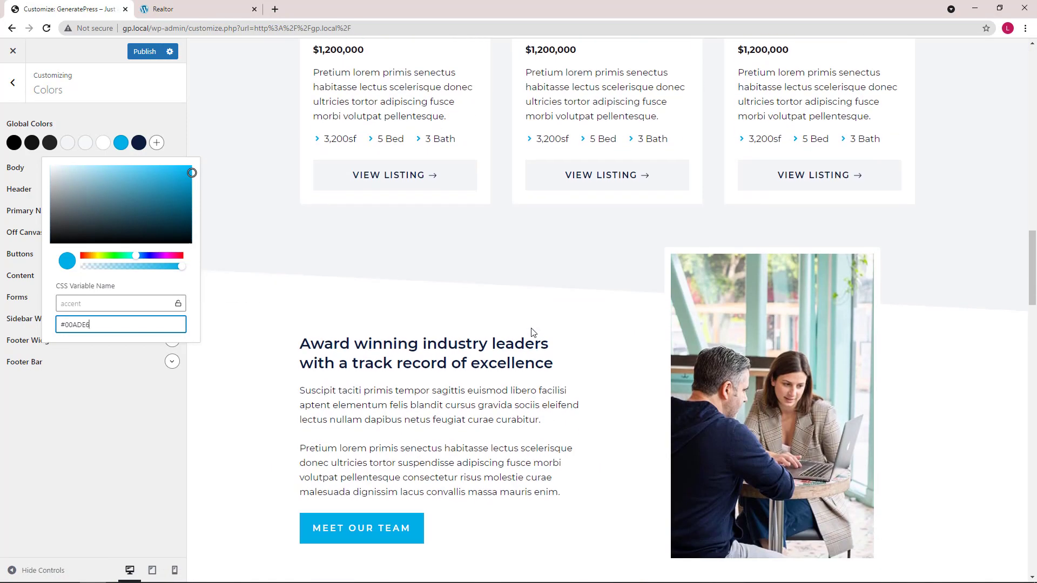
pyautogui.scroll(-10, 532, 332)
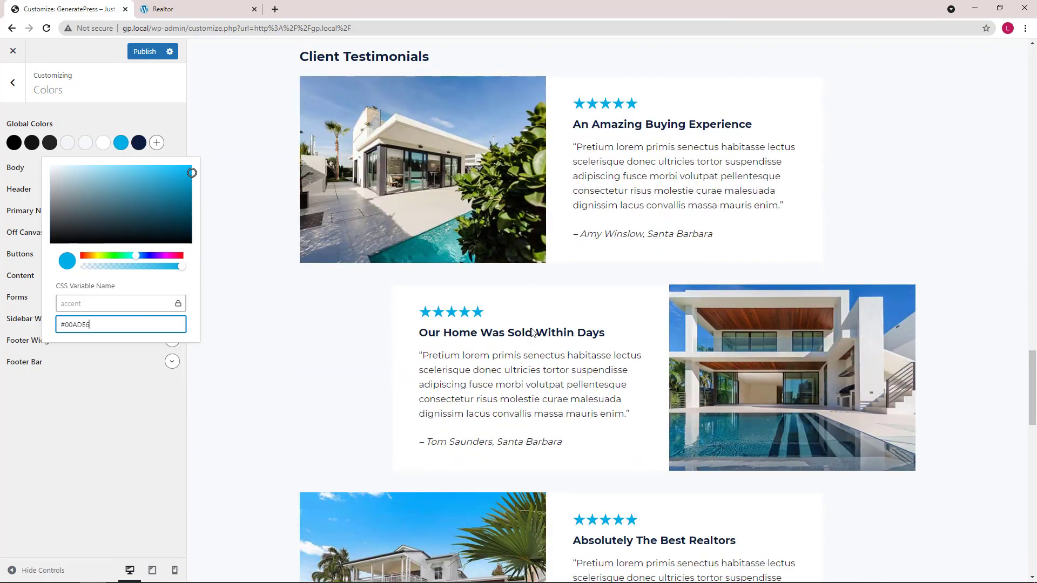
pyautogui.scroll(-10, 533, 332)
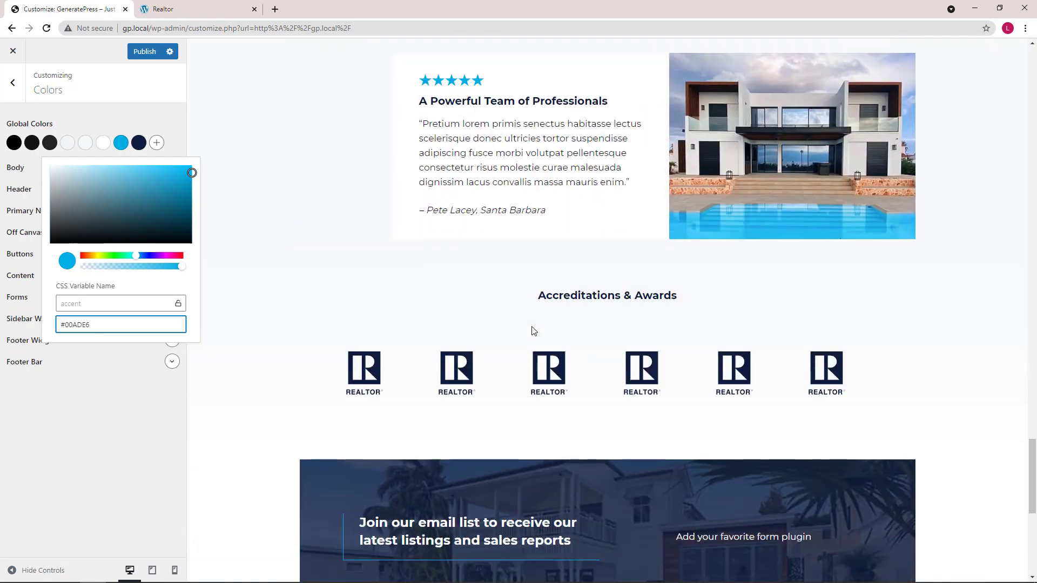
pyautogui.scroll(20, 534, 331)
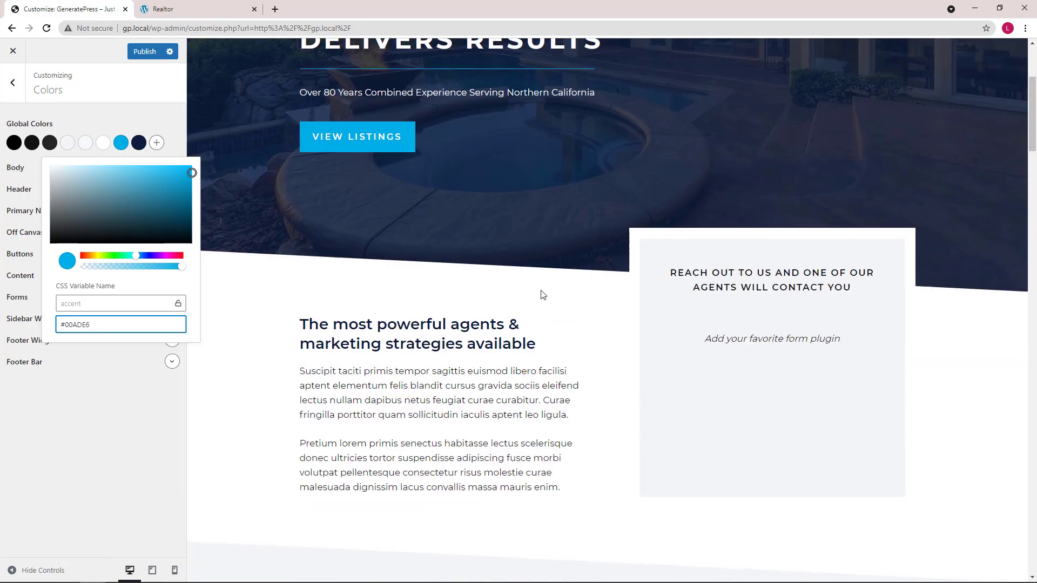
pyautogui.scroll(4, 543, 294)
pyautogui.click(680, 102)
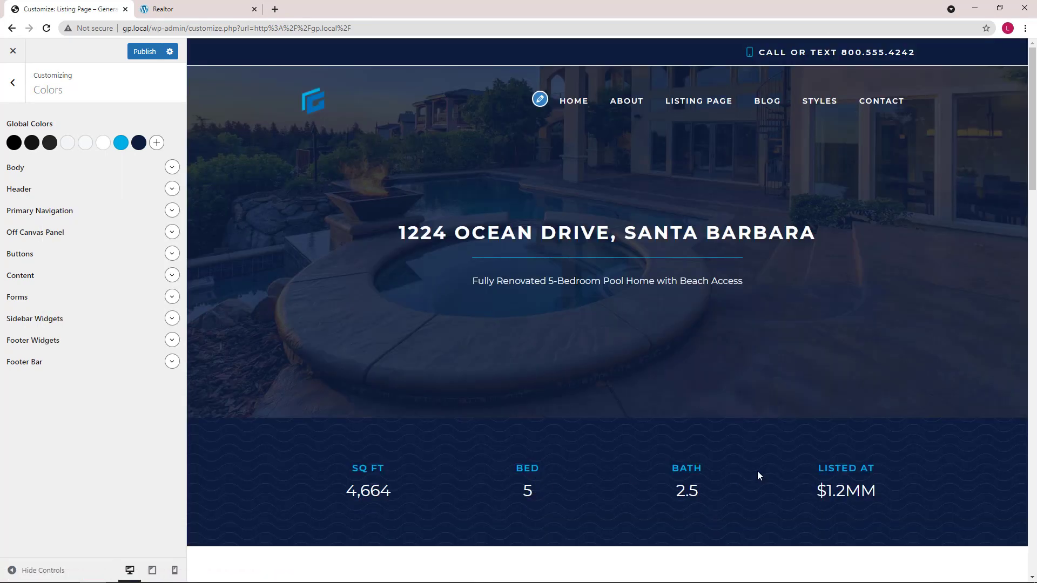
# - Switch to the original Realtor demo site and look over its gold accents on the home page for comparison
pyautogui.click(214, 12)
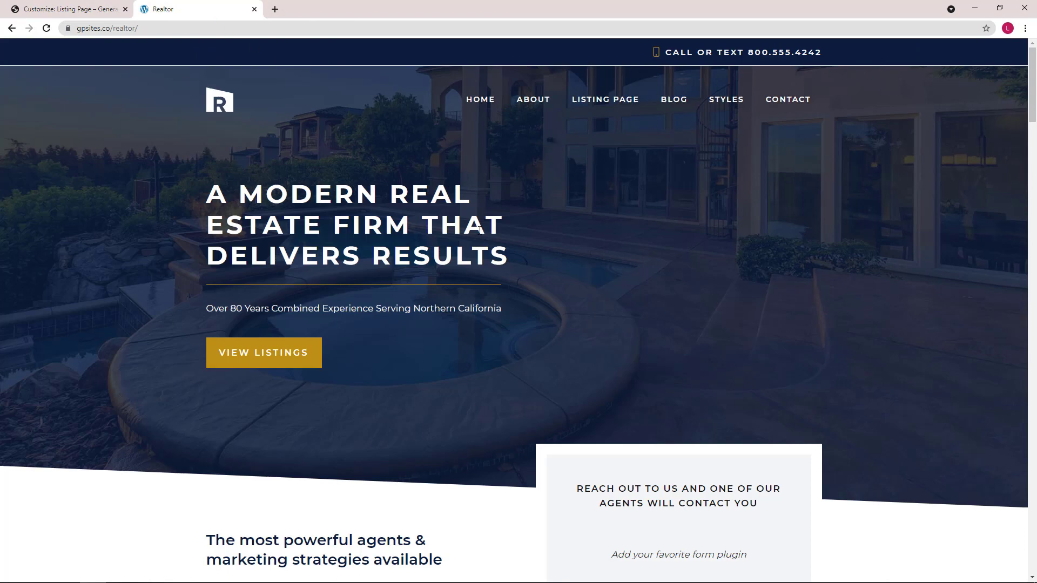
pyautogui.scroll(-10, 479, 231)
pyautogui.scroll(-7, 480, 230)
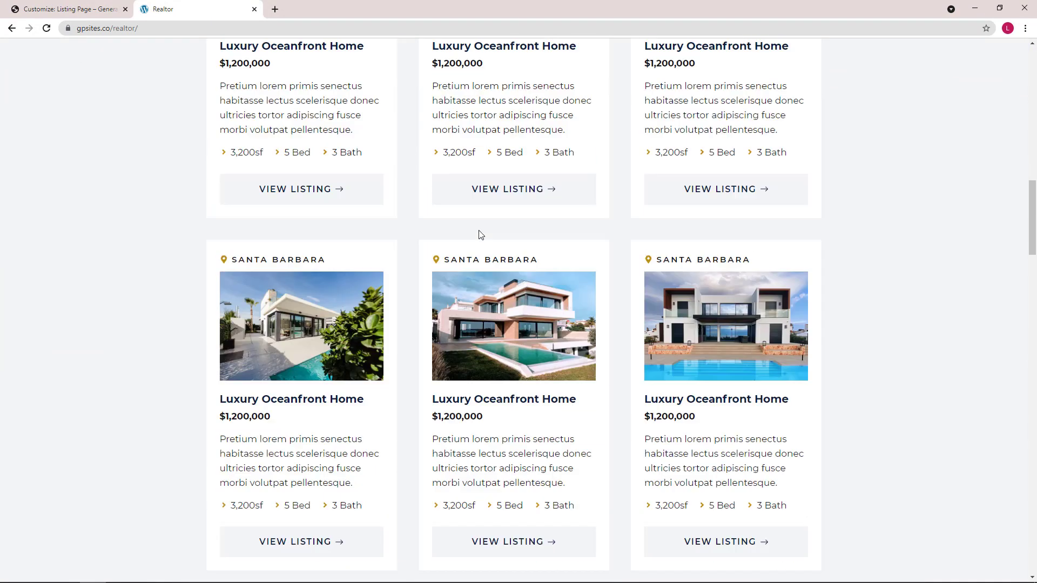
pyautogui.scroll(15, 479, 230)
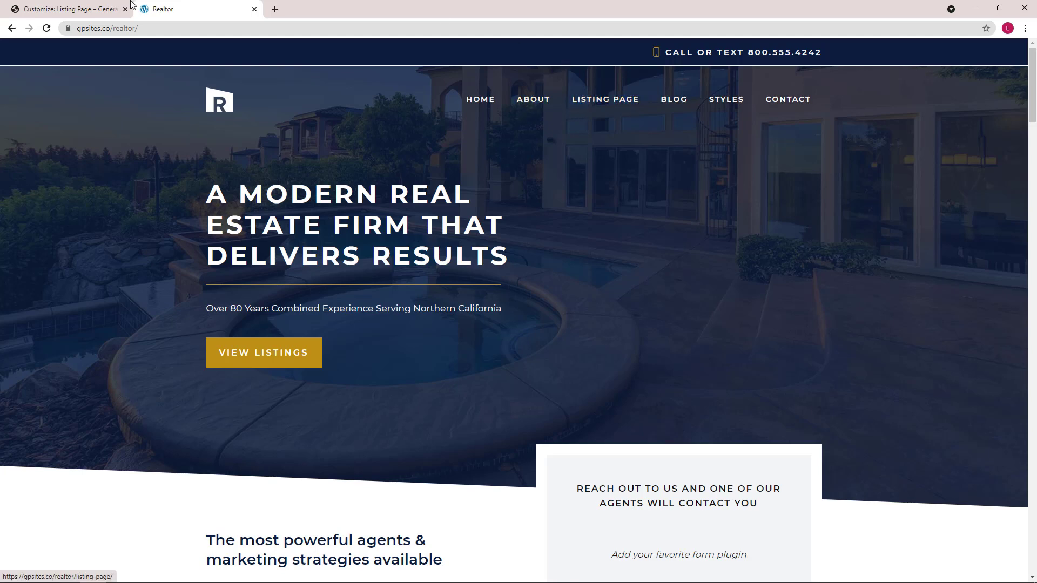
# - Return to the site customizer and inspect the Listing Page's accent-colored elements down to the footer
pyautogui.hotkey('ctrl', 'Tab')
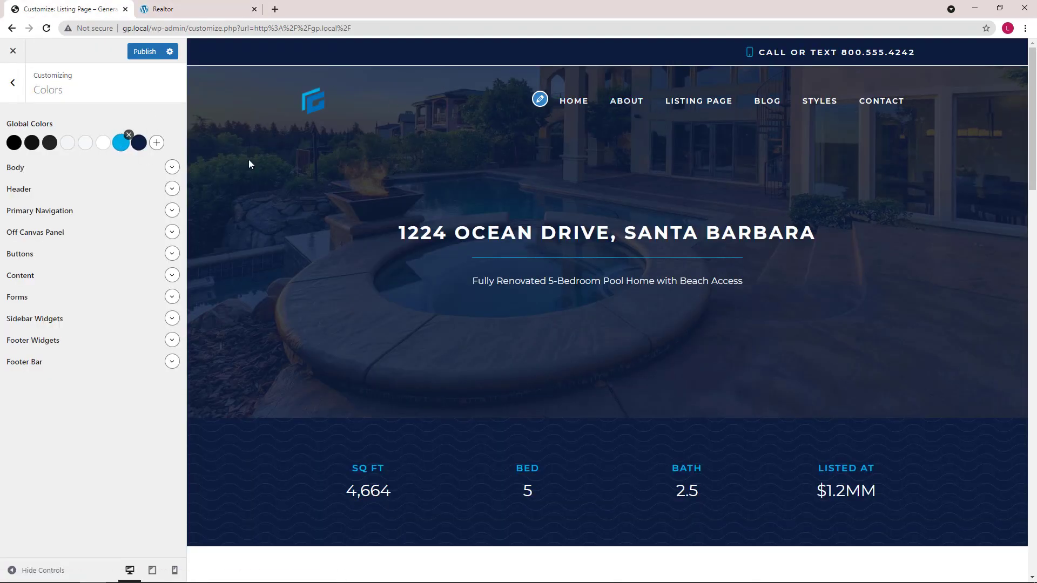
pyautogui.scroll(-10, 799, 325)
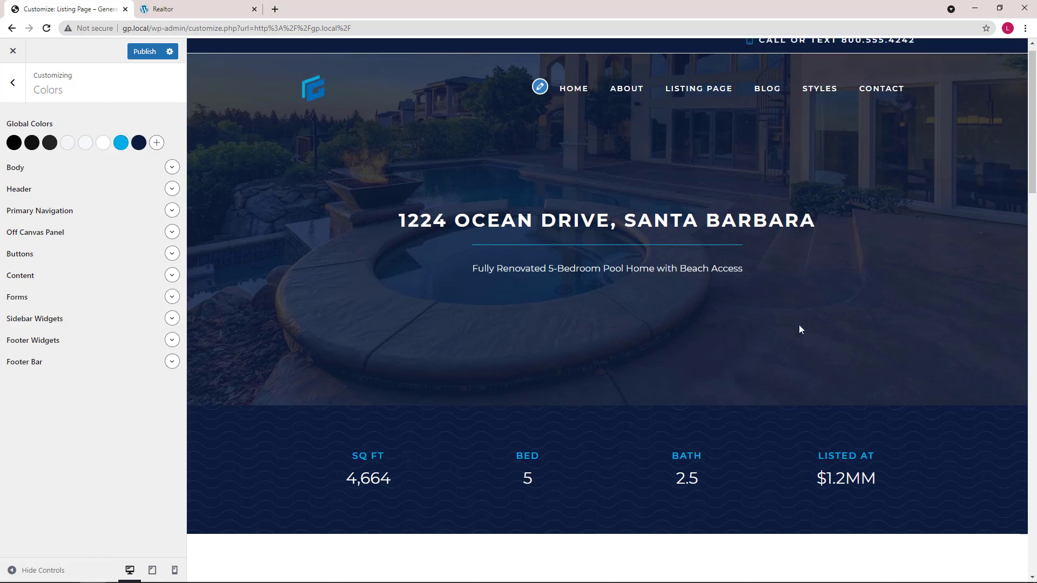
pyautogui.scroll(-10, 799, 325)
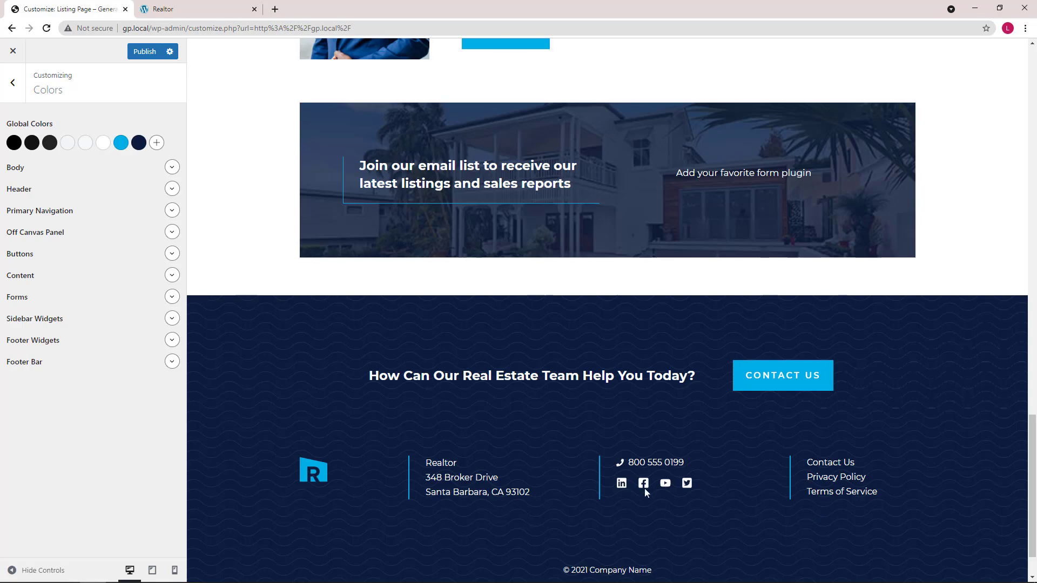
# - Set the navy accent-2 global color to #111111
pyautogui.scroll(20, 492, 350)
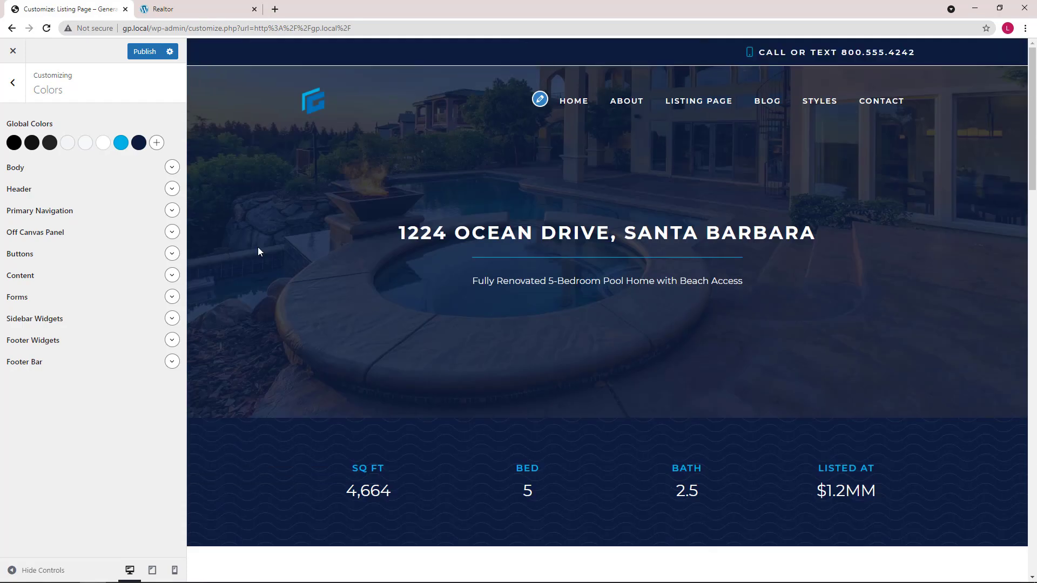
pyautogui.click(140, 141)
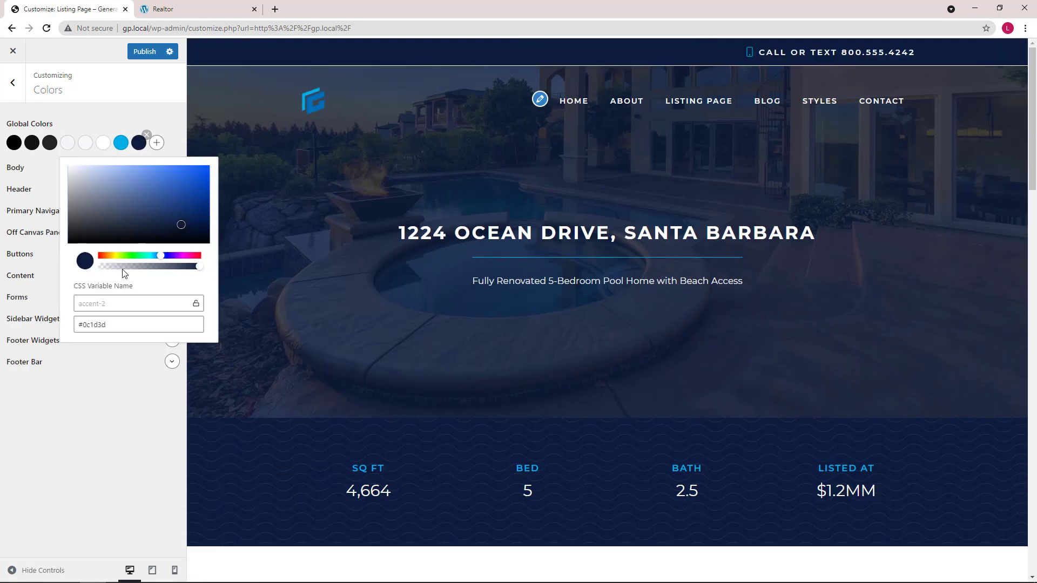
pyautogui.doubleClick(91, 324)
pyautogui.write('111111')
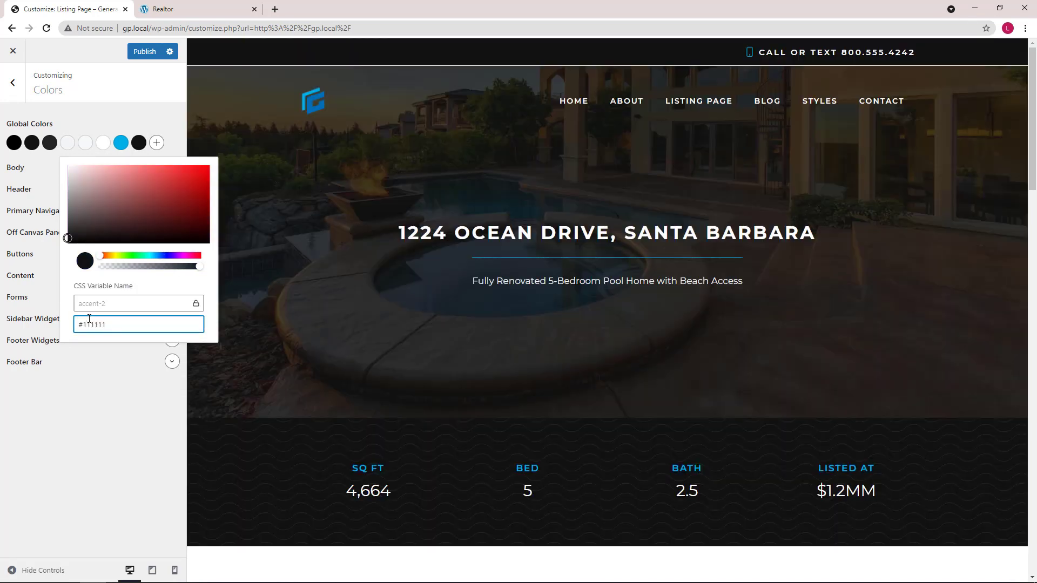
pyautogui.click(613, 160)
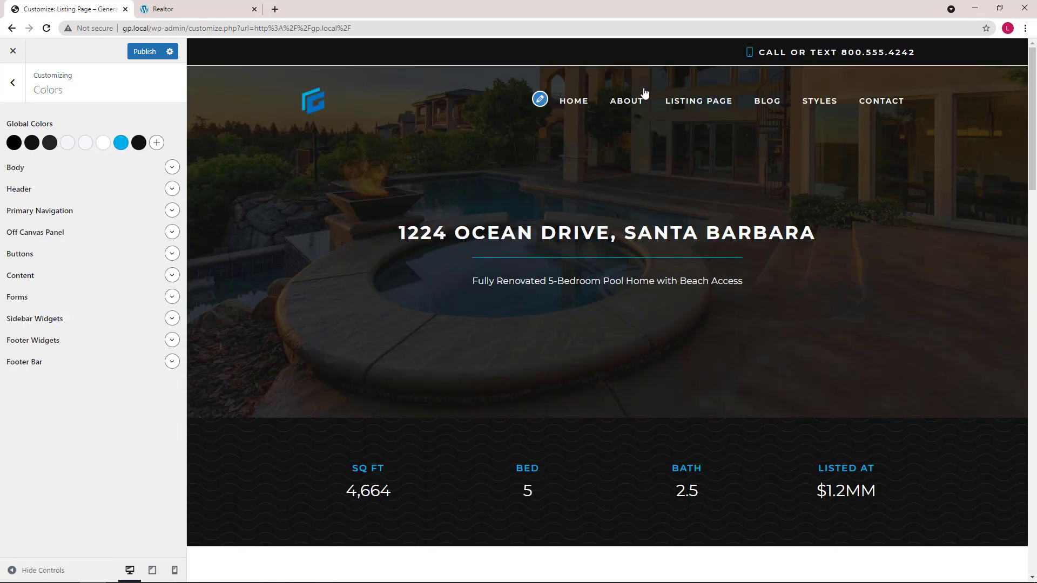
# - Check the dark accent-2 color down the Listing Page preview and compare it with the original Realtor demo's Listing Page
pyautogui.scroll(-5, 634, 128)
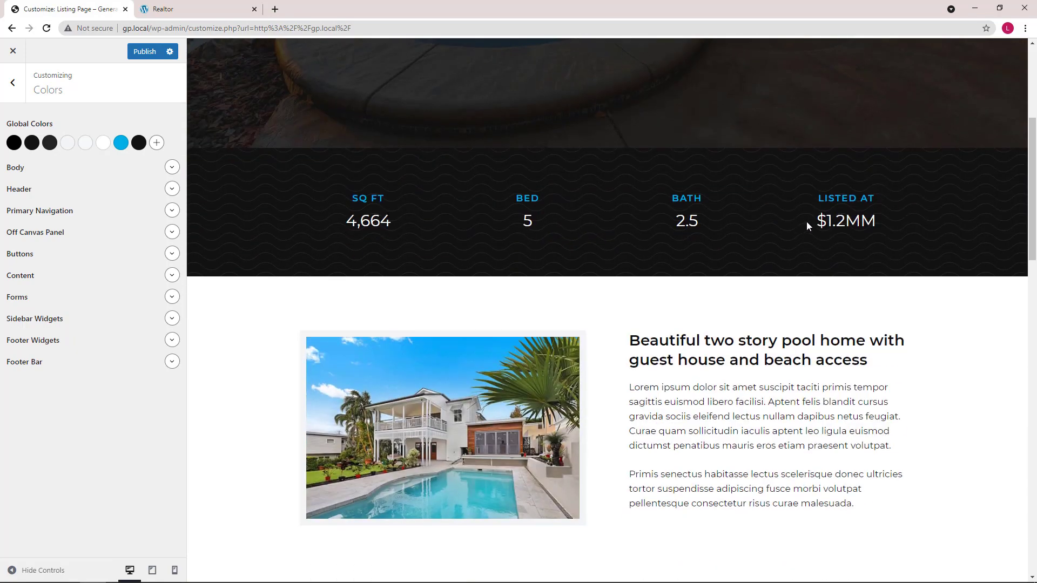
pyautogui.scroll(-15, 433, 201)
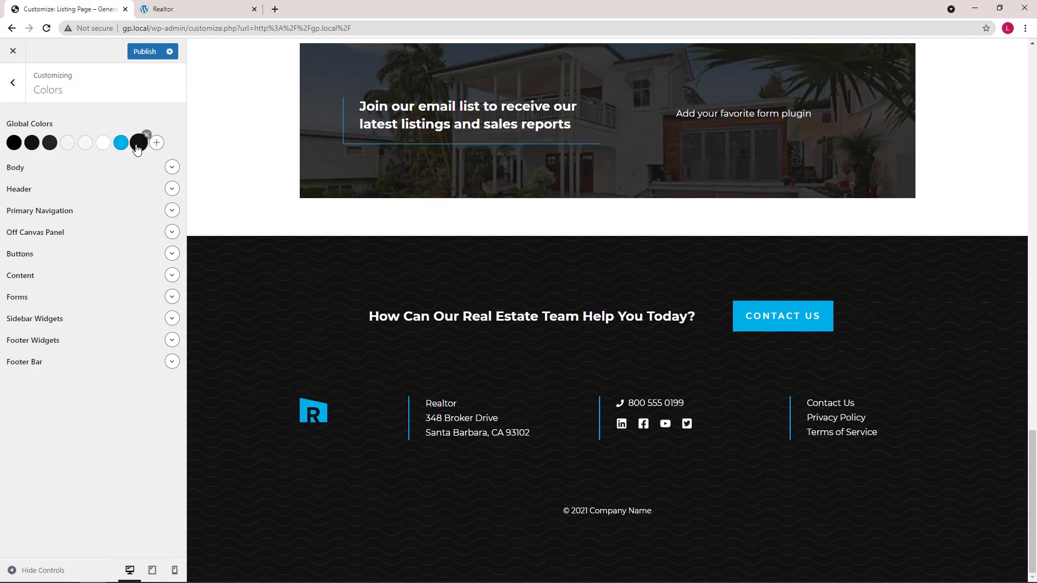
pyautogui.scroll(20, 624, 365)
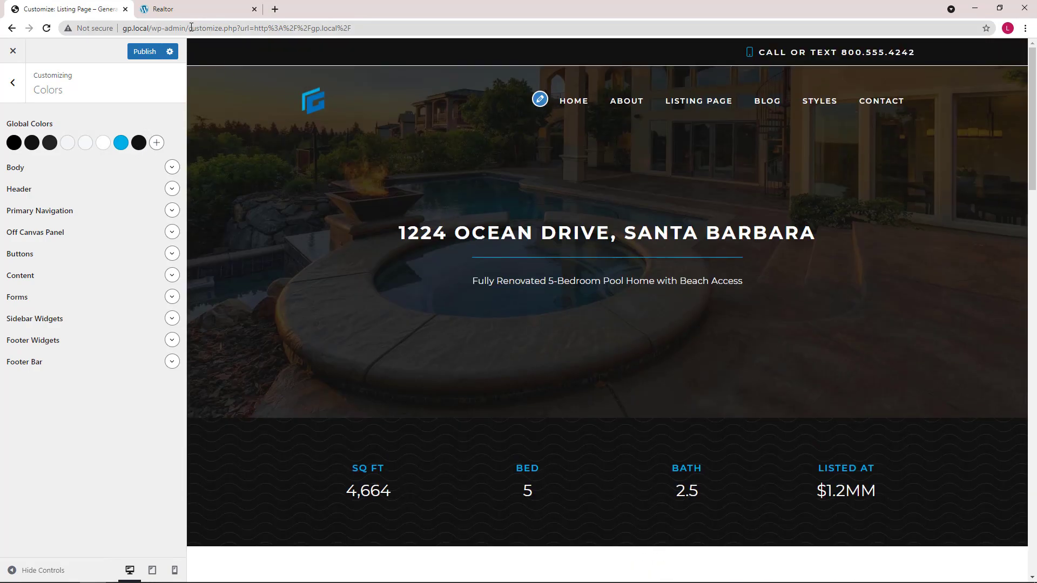
pyautogui.click(188, 10)
pyautogui.click(606, 100)
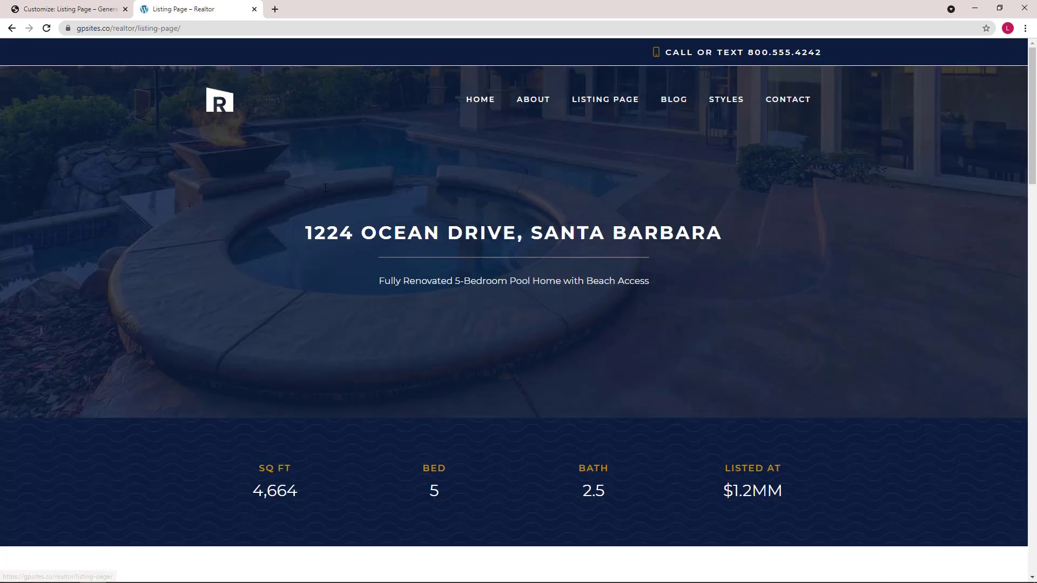
pyautogui.scroll(-20, 436, 232)
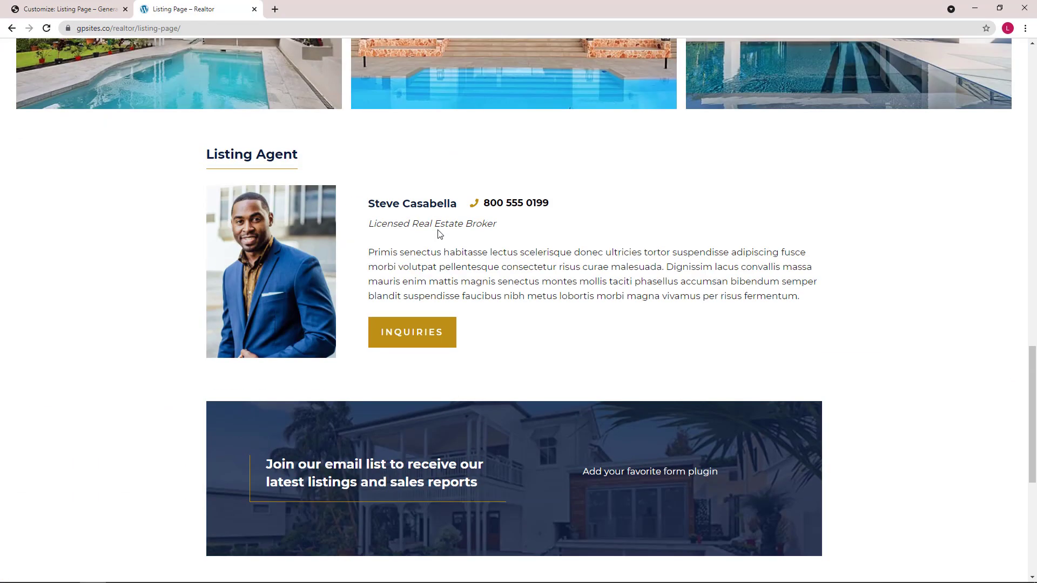
pyautogui.scroll(20, 438, 233)
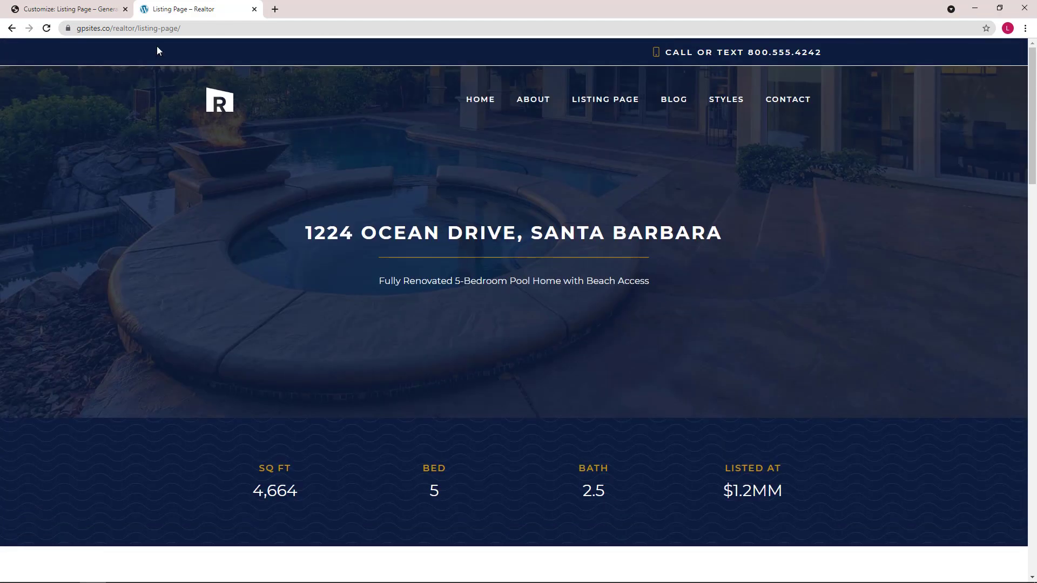
# - Return to the site customizer and review the dark color scheme on the Listing Page and the home page
pyautogui.click(67, 9)
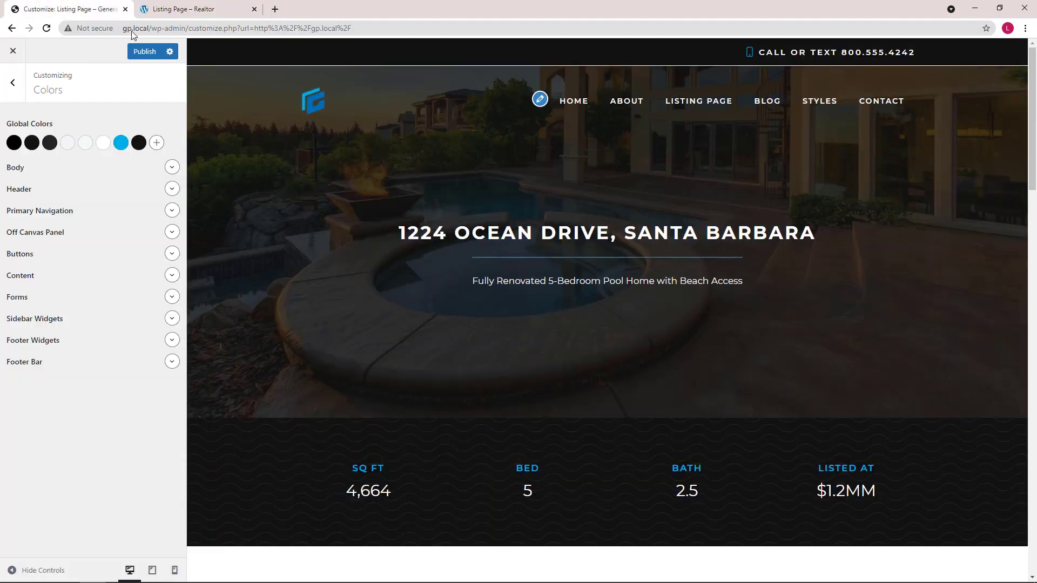
pyautogui.scroll(-15, 608, 187)
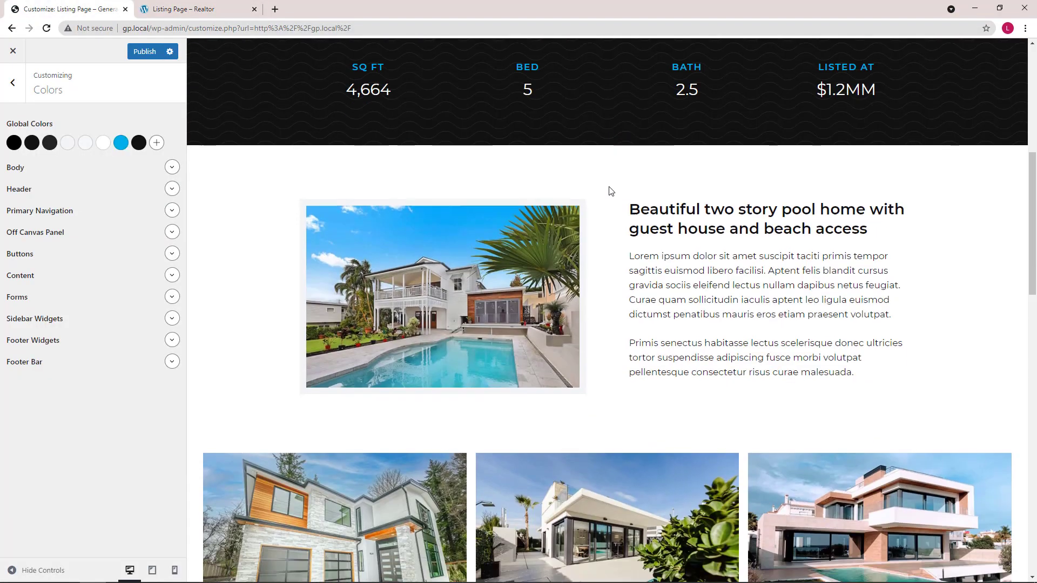
pyautogui.scroll(15, 611, 191)
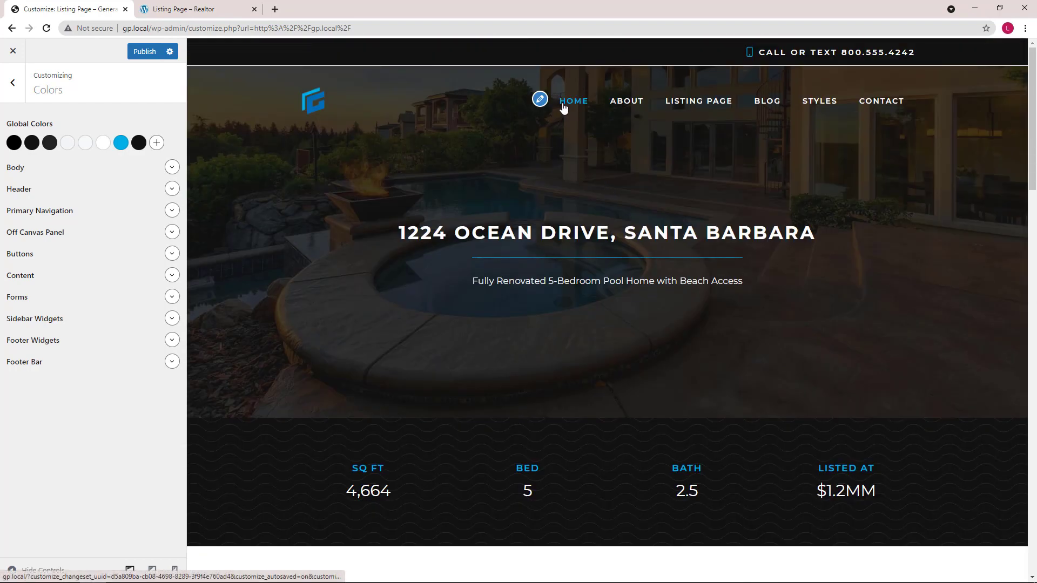
pyautogui.click(562, 104)
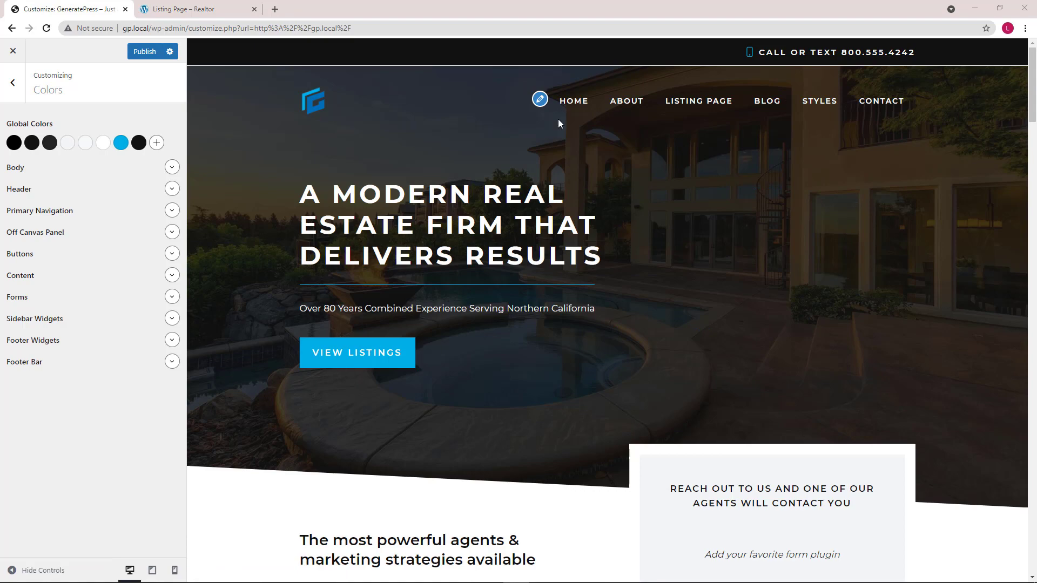
pyautogui.scroll(-6, 543, 221)
pyautogui.scroll(-10, 543, 220)
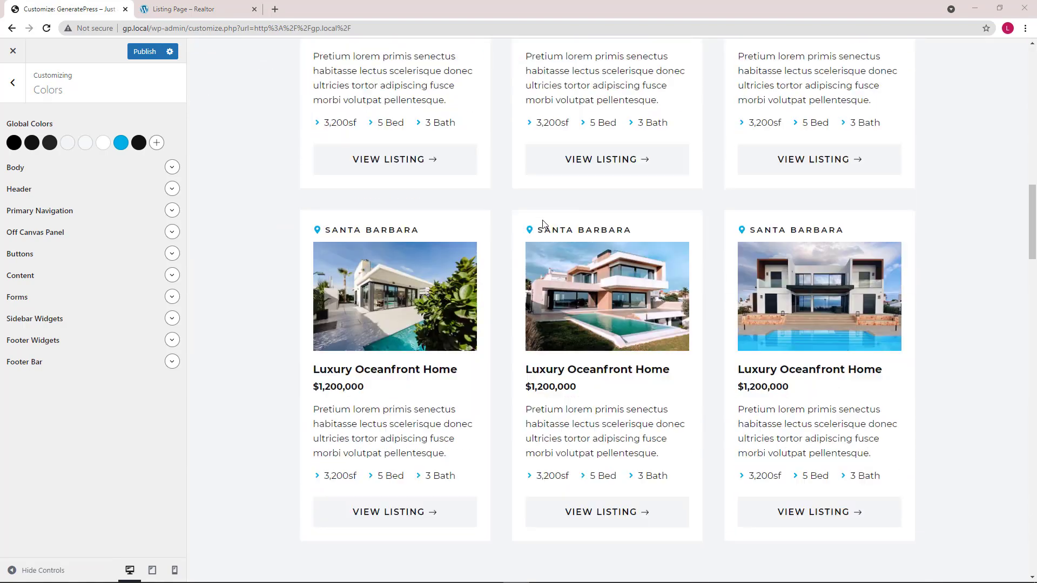
pyautogui.scroll(20, 544, 222)
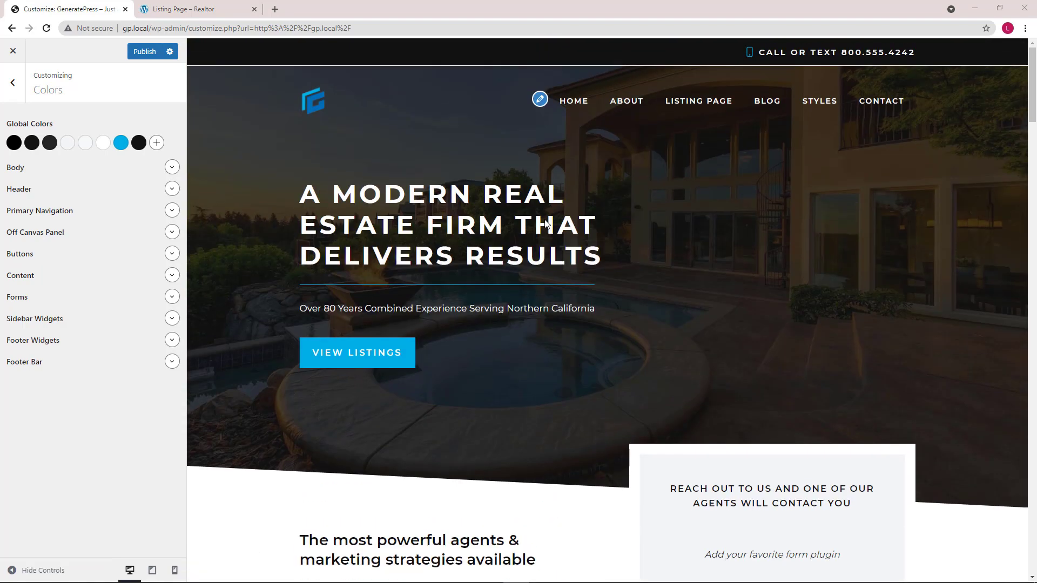
# - Replace the accent-2 global color with the light blue #ceeafb
pyautogui.click(139, 143)
pyautogui.tripleClick(115, 325)
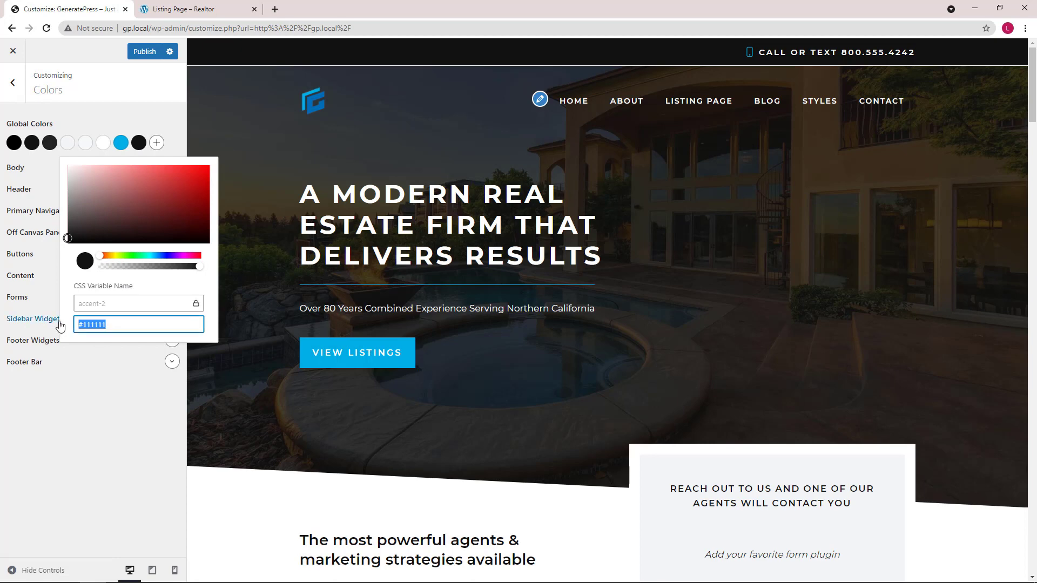
pyautogui.rightClick(97, 323)
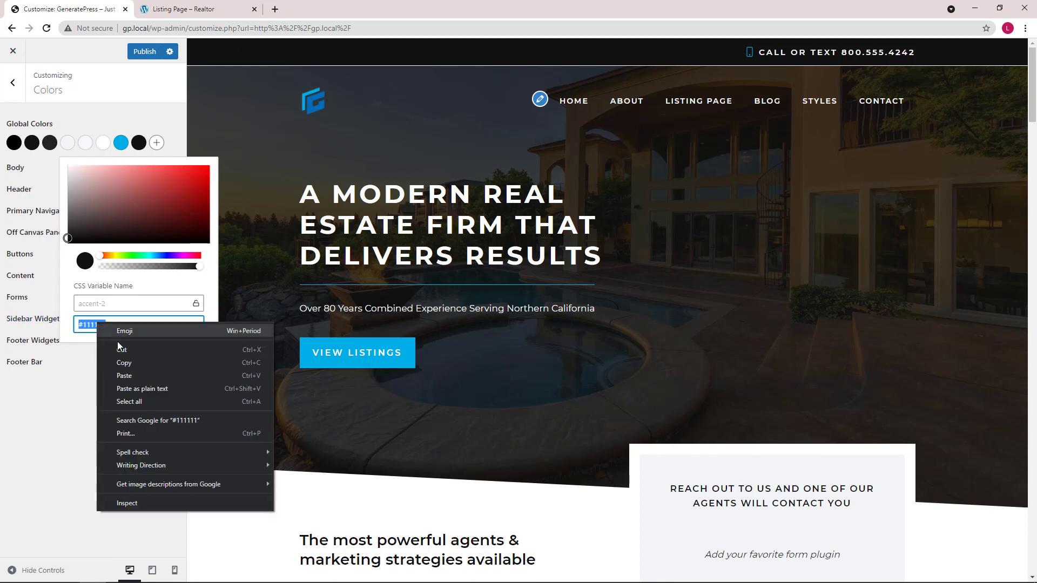
pyautogui.click(125, 376)
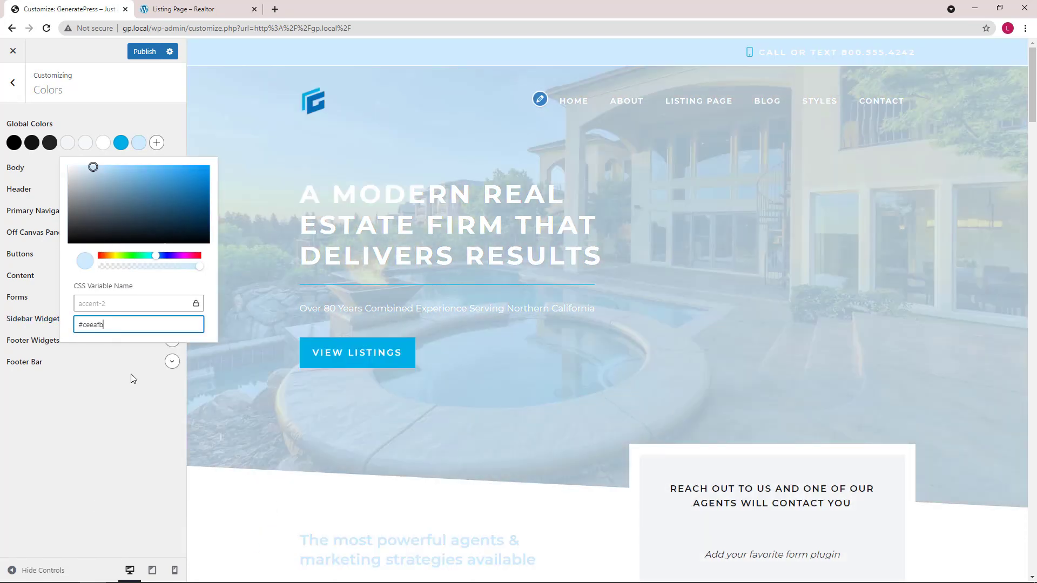
pyautogui.click(140, 146)
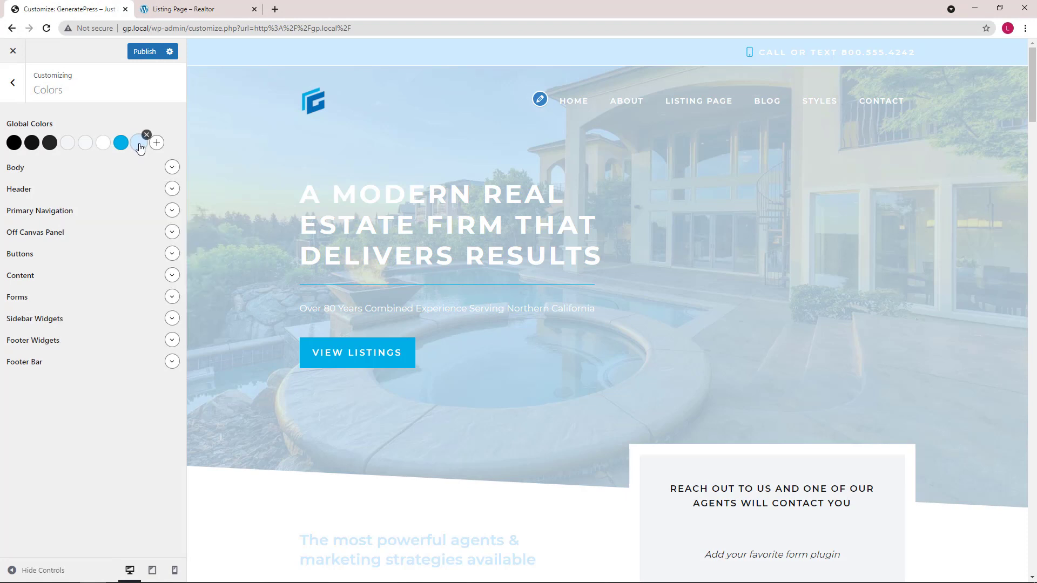
# - Set the white base-3 global color to #232428 and check the home page preview
pyautogui.click(103, 144)
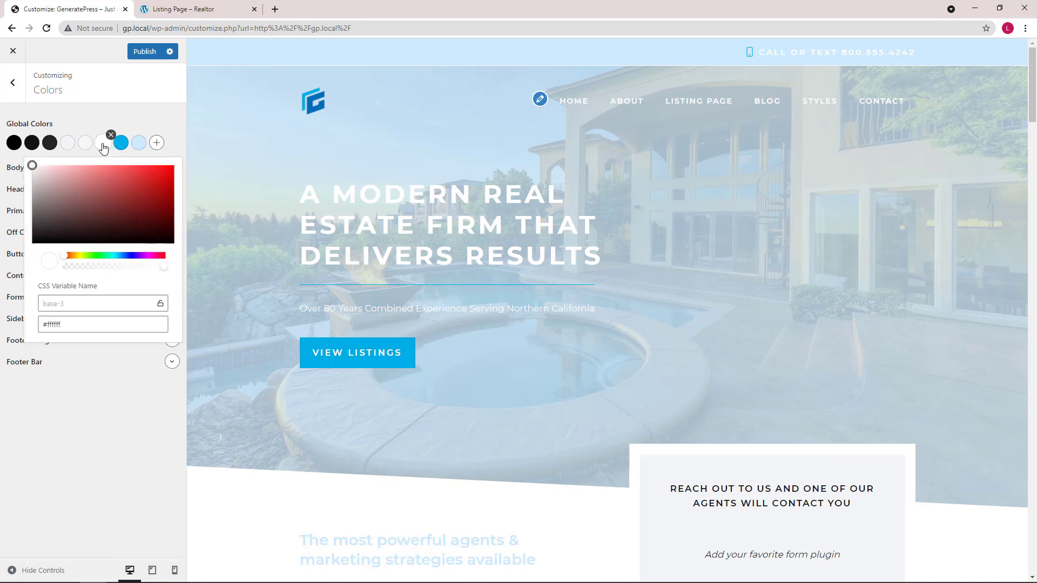
pyautogui.tripleClick(83, 322)
pyautogui.rightClick(43, 324)
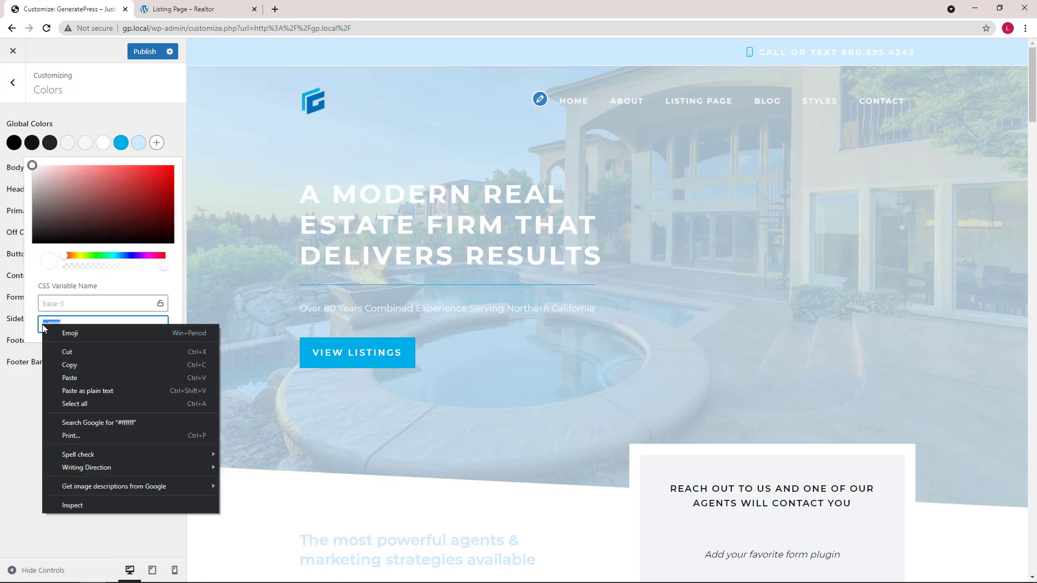
pyautogui.click(79, 377)
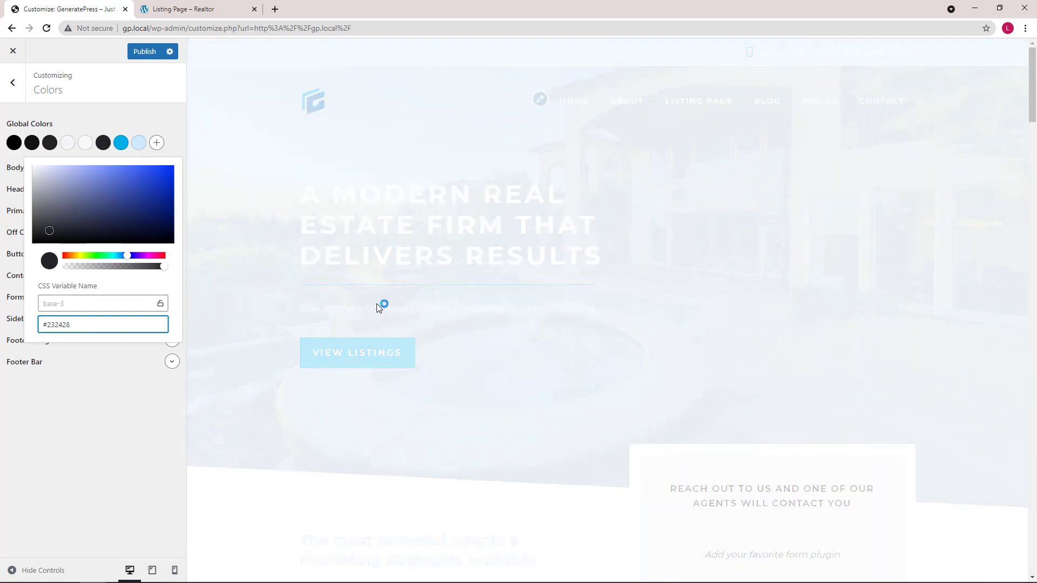
pyautogui.scroll(-15, 378, 302)
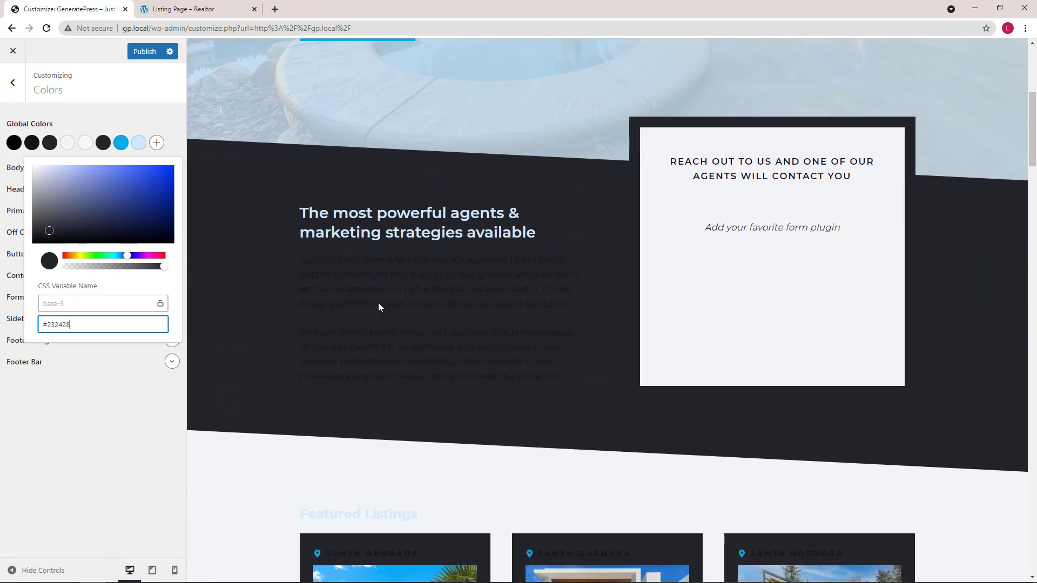
pyautogui.scroll(15, 378, 302)
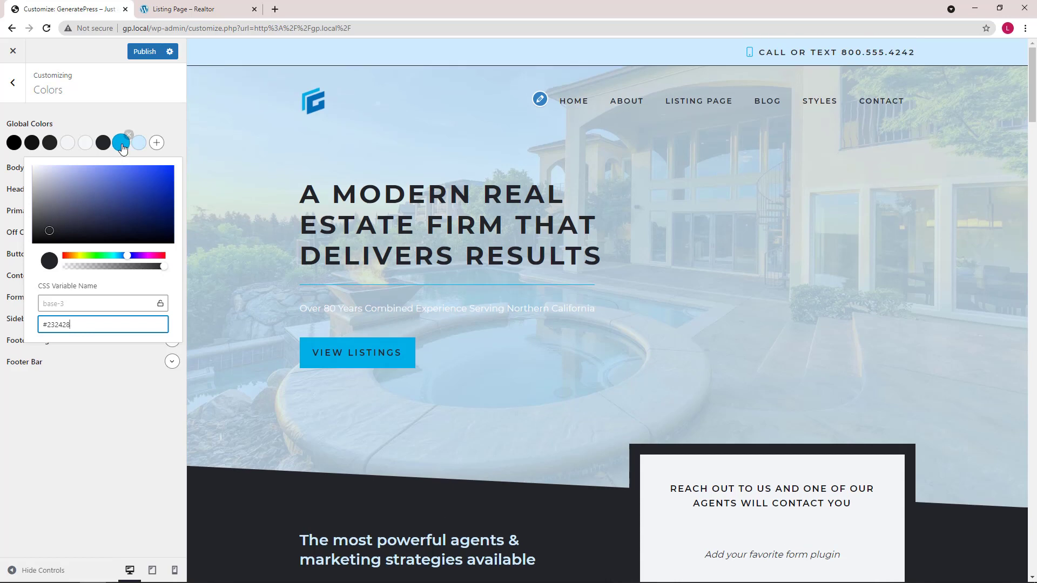
pyautogui.click(105, 144)
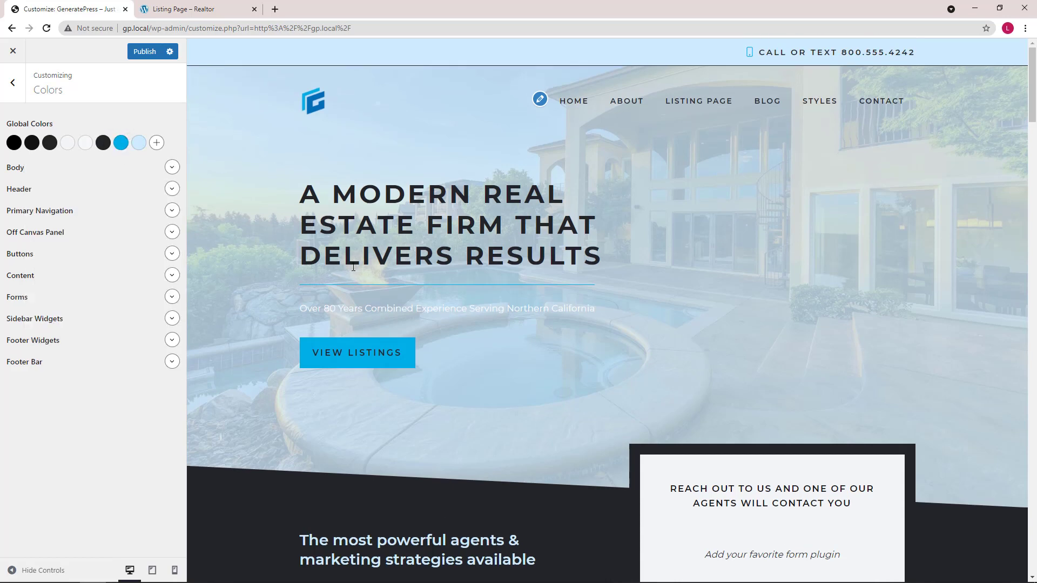
# - Set the base-2 global color to #2d2d2d
pyautogui.scroll(-7, 353, 267)
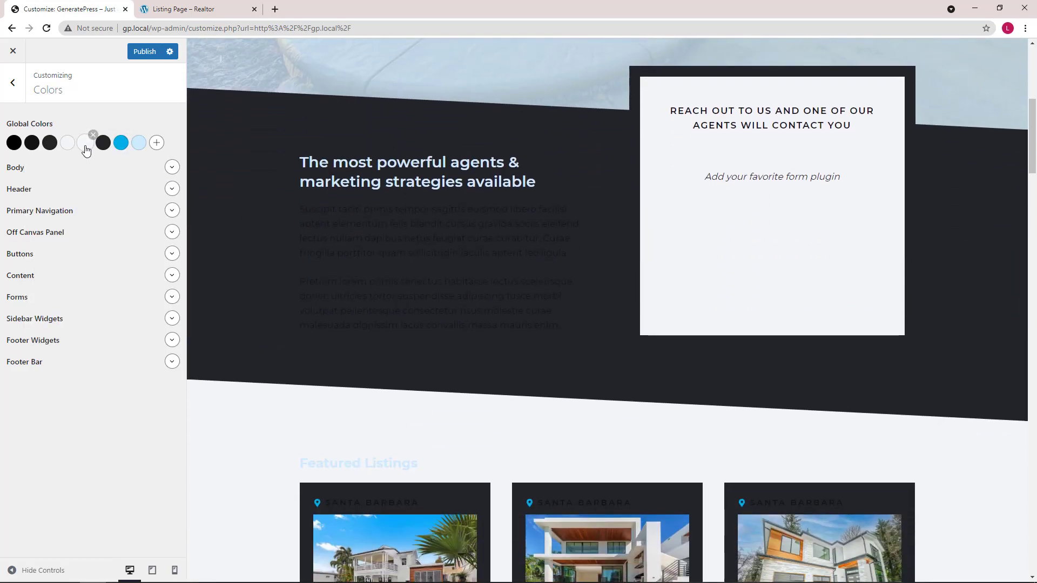
pyautogui.click(85, 144)
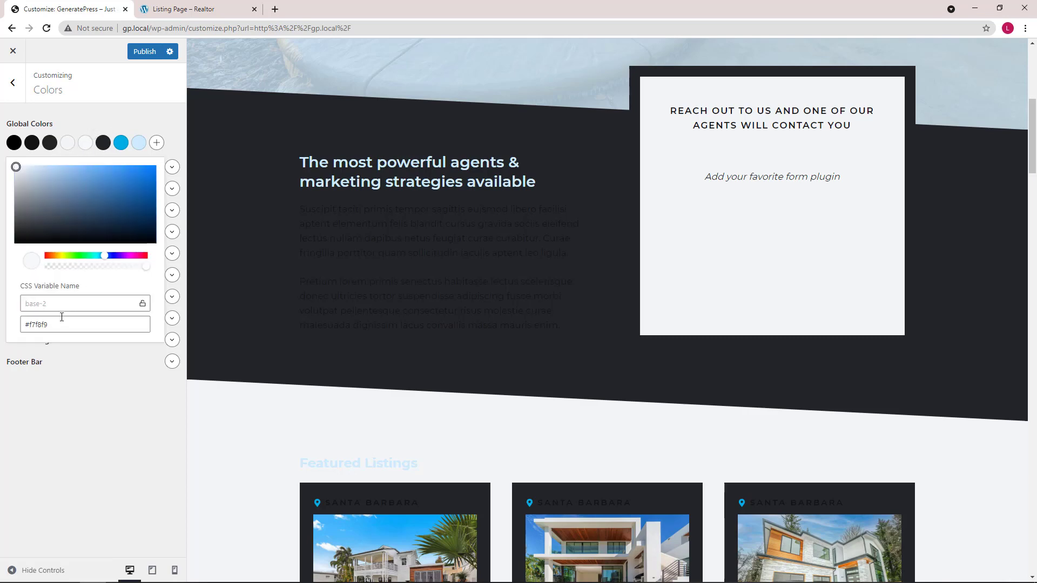
pyautogui.click(34, 326)
pyautogui.rightClick(35, 329)
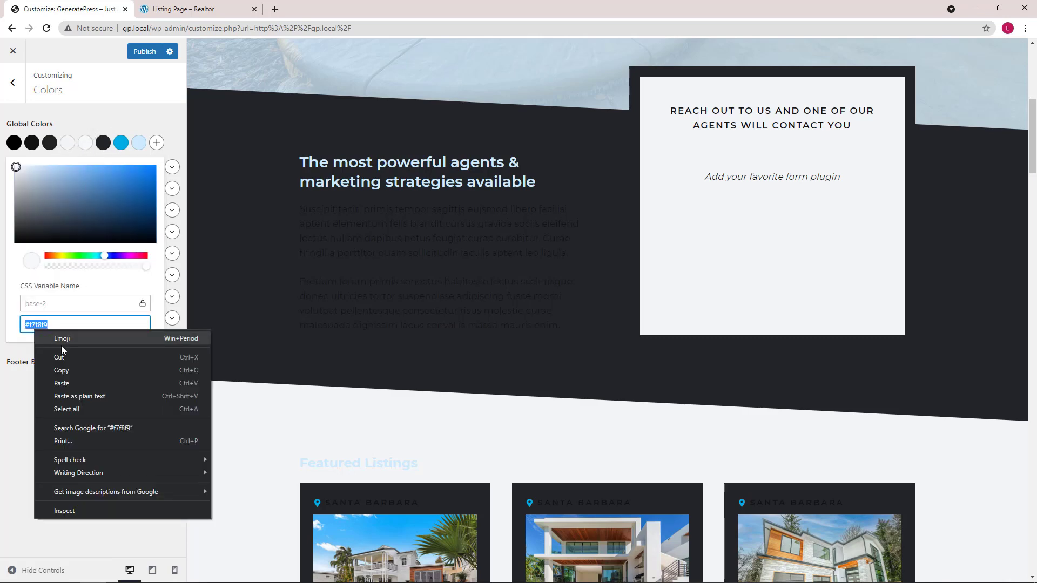
pyautogui.click(77, 383)
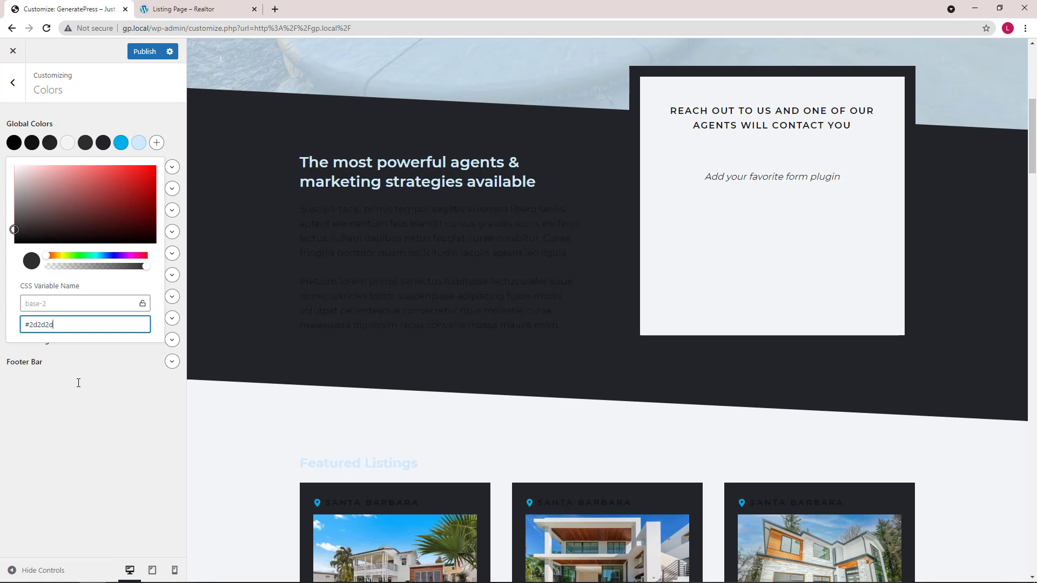
# - Set the base global color to #444444 and check it on the home page's Featured Listings section
pyautogui.click(68, 144)
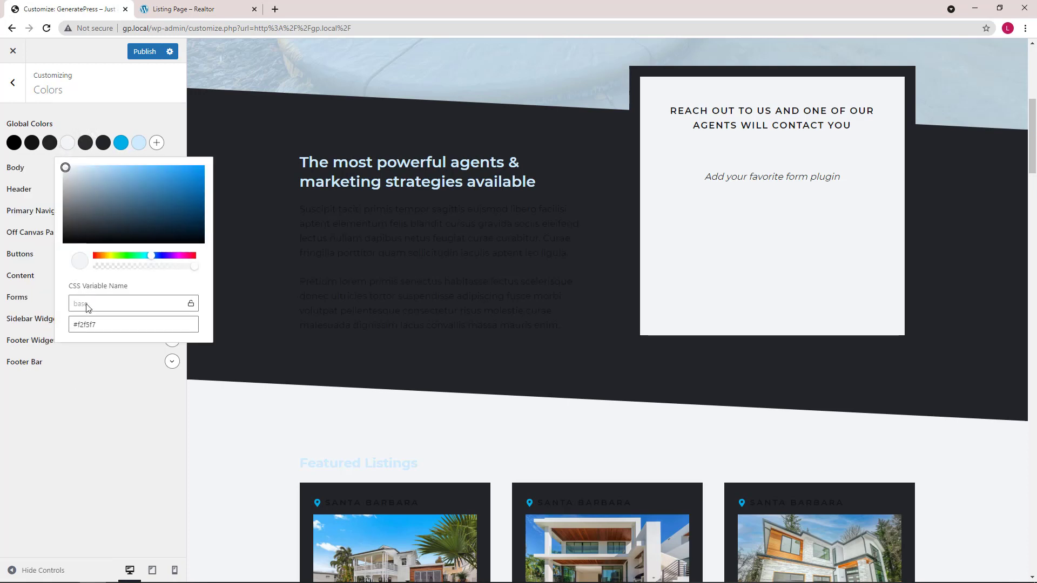
pyautogui.doubleClick(90, 324)
pyautogui.write('44')
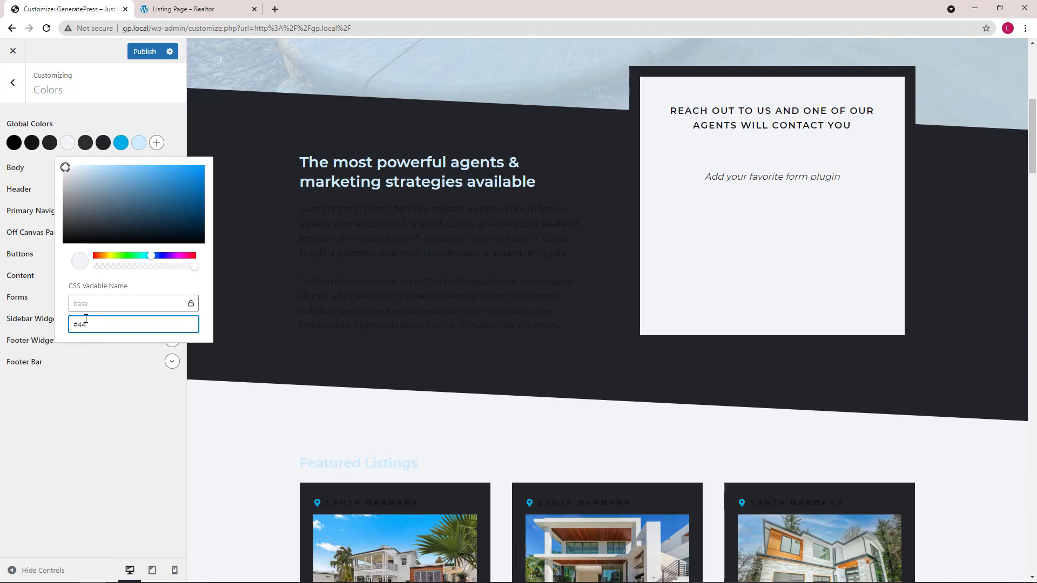
pyautogui.write('4444')
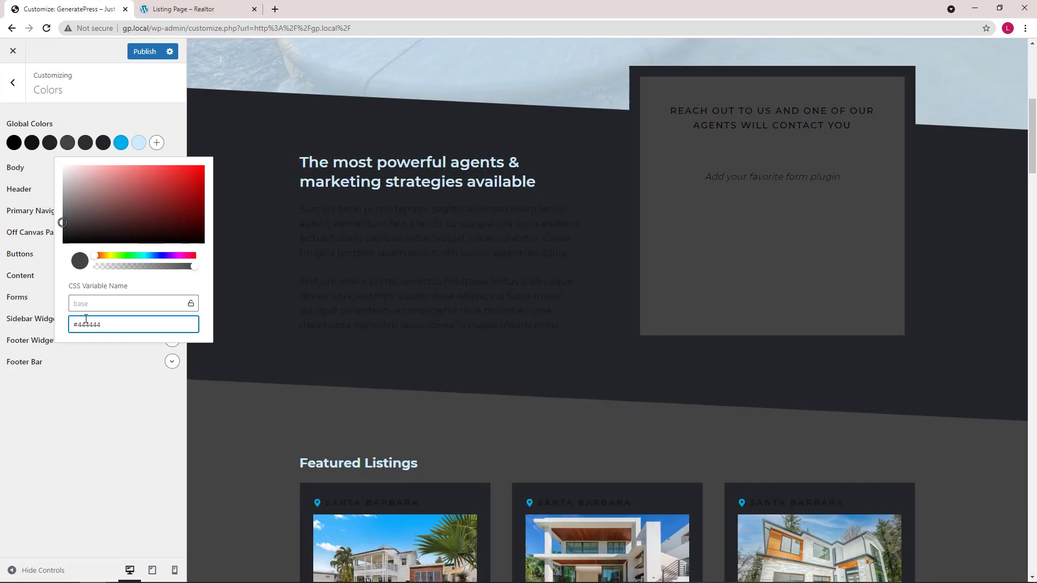
pyautogui.scroll(-18, 464, 321)
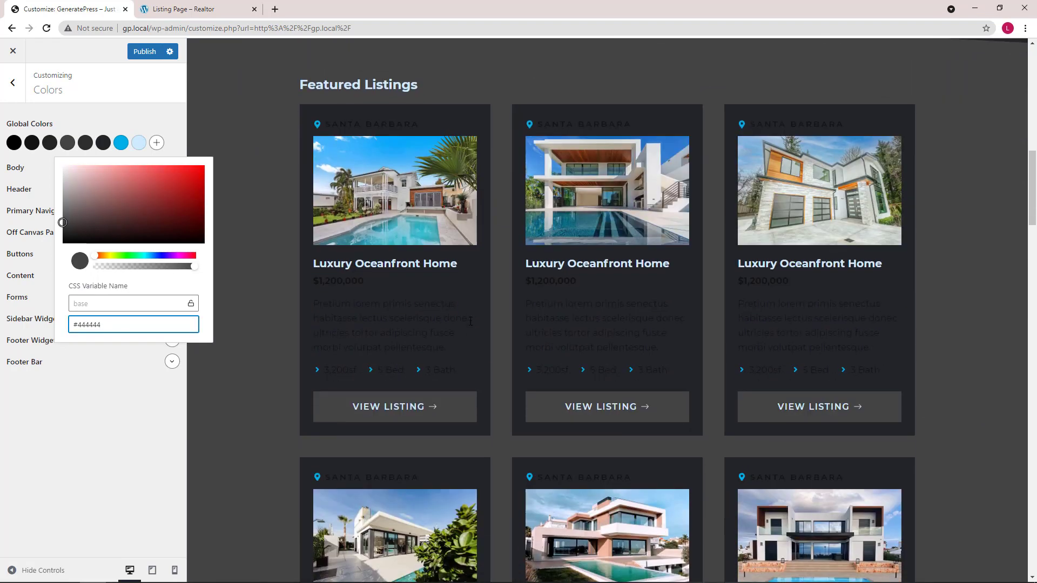
pyautogui.scroll(10, 471, 321)
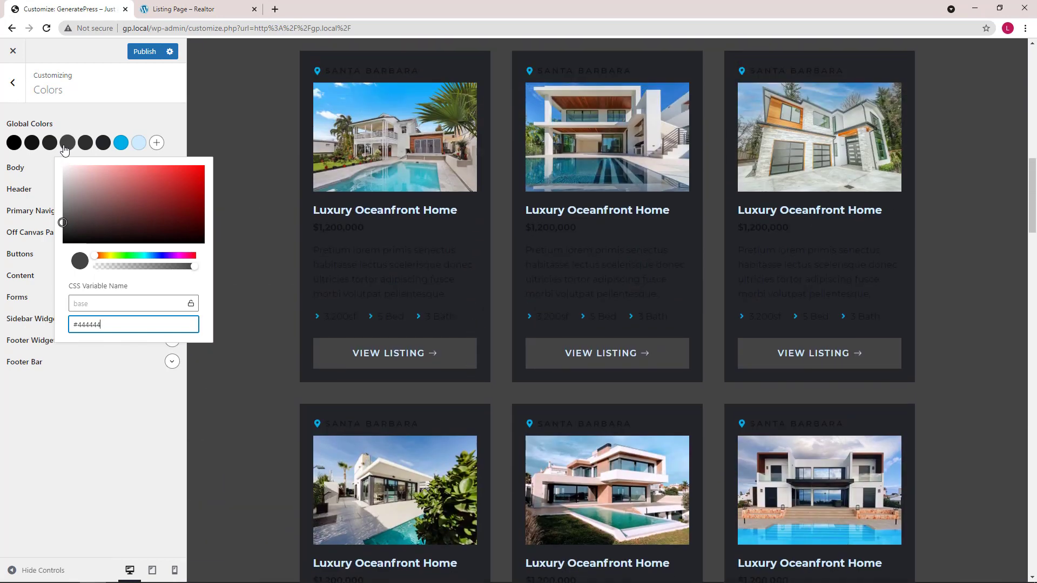
# - Set the contrast-3 global color to #cecece
pyautogui.click(68, 144)
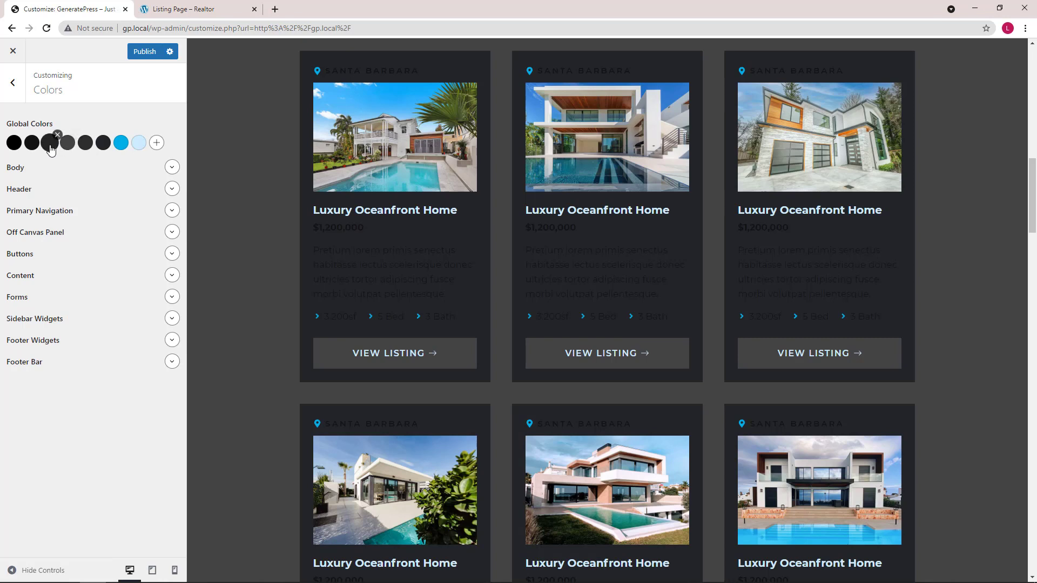
pyautogui.click(51, 145)
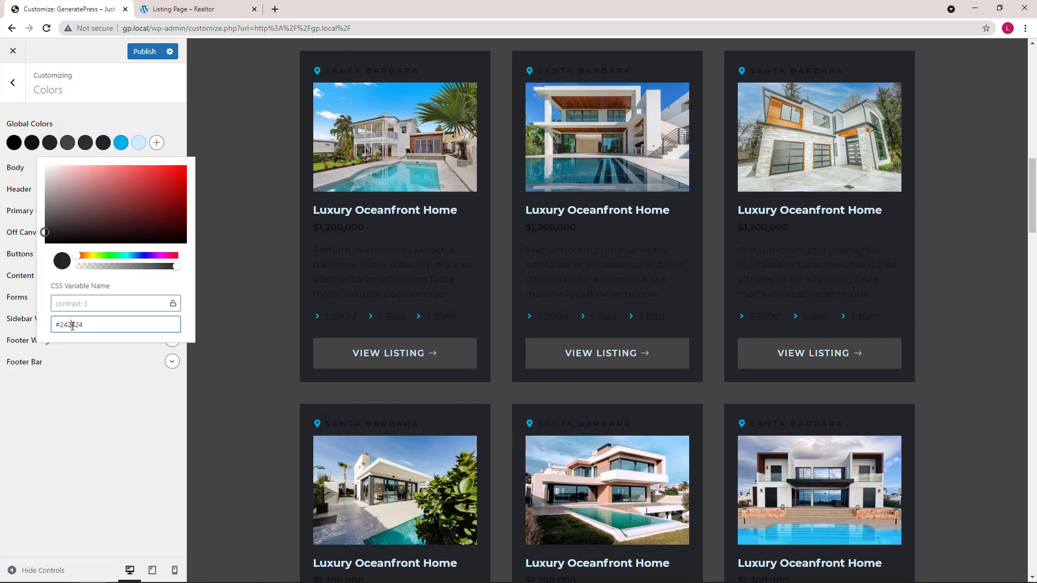
pyautogui.doubleClick(72, 325)
pyautogui.write('cecece')
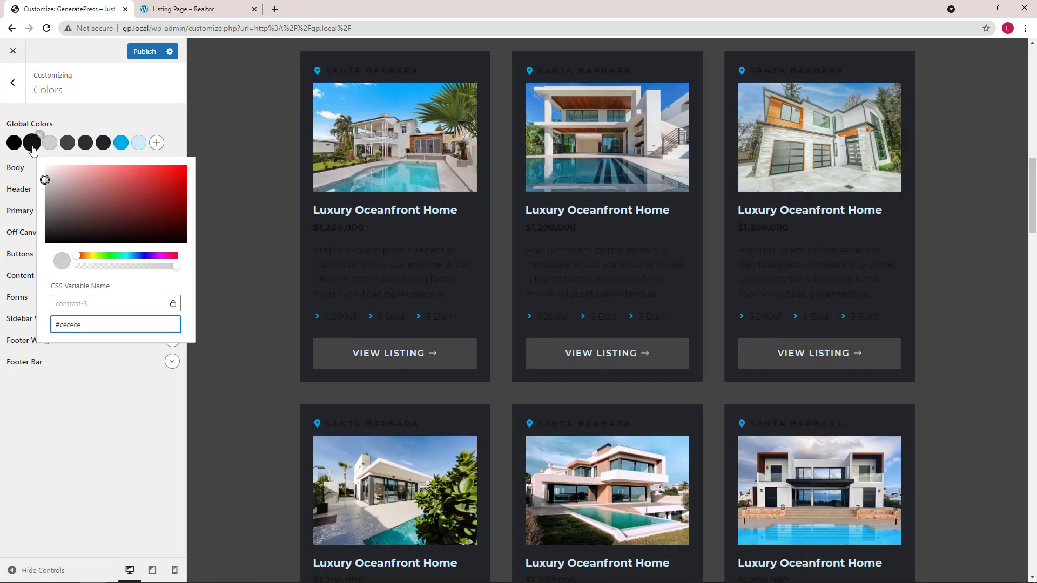
# - Set the contrast-2 global color to the near-white #f3f3f3
pyautogui.click(32, 146)
pyautogui.click(61, 325)
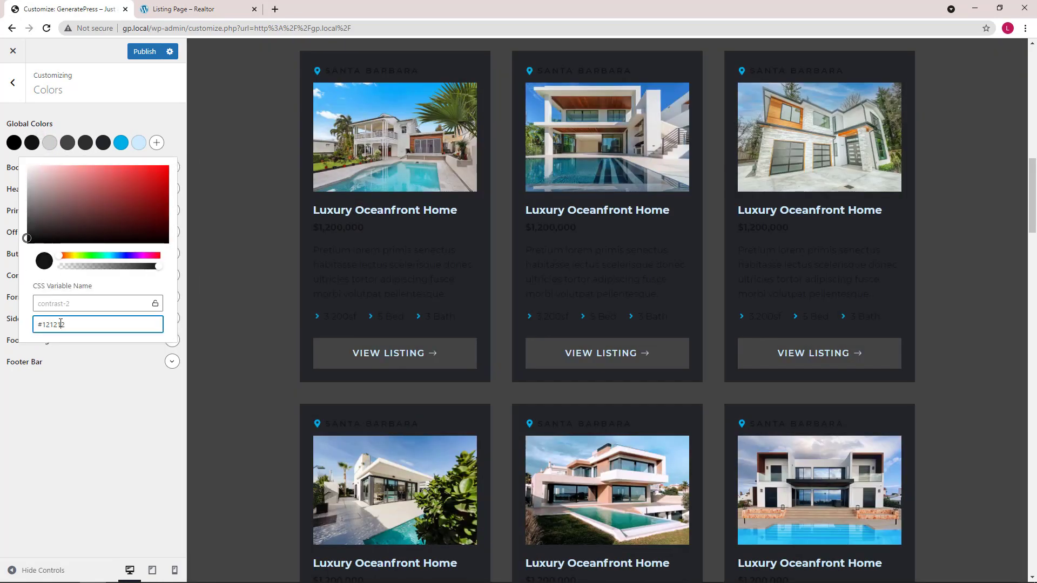
pyautogui.doubleClick(61, 324)
pyautogui.write('f3f3f3')
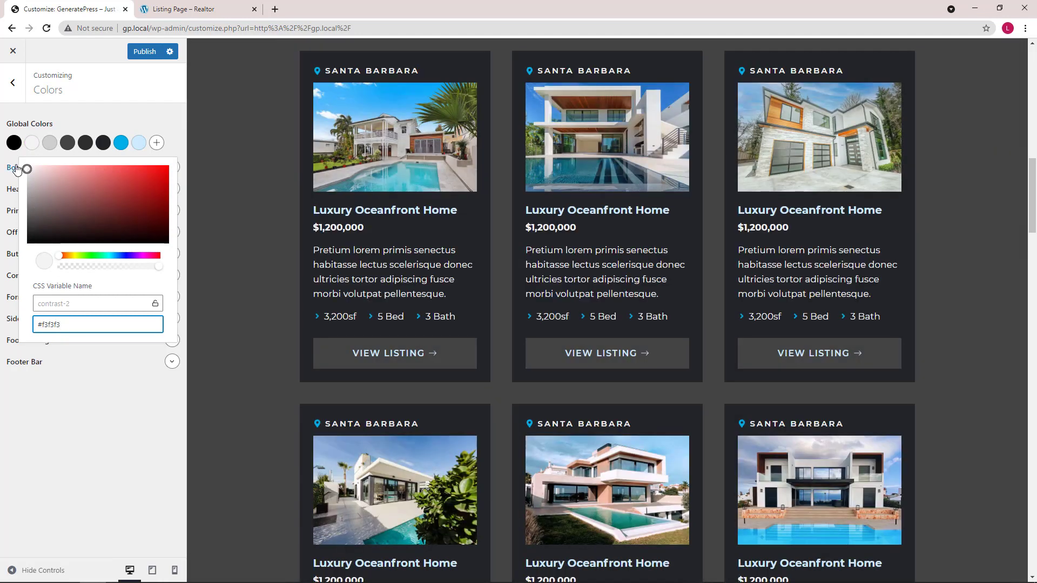
# - Set the contrast global color to white, #ffffff
pyautogui.click(14, 143)
pyautogui.click(39, 324)
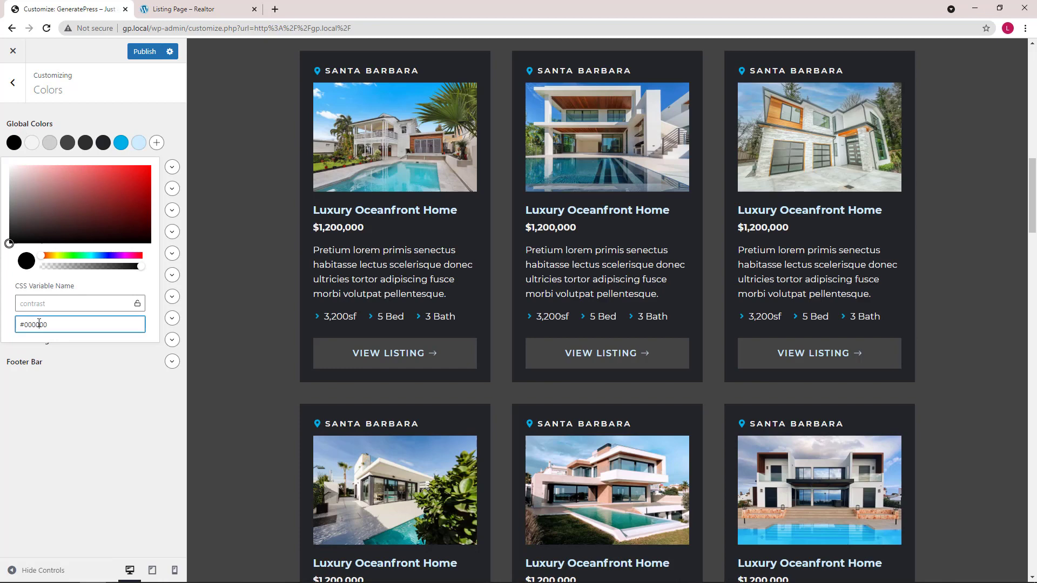
pyautogui.doubleClick(39, 324)
pyautogui.write('ffffff')
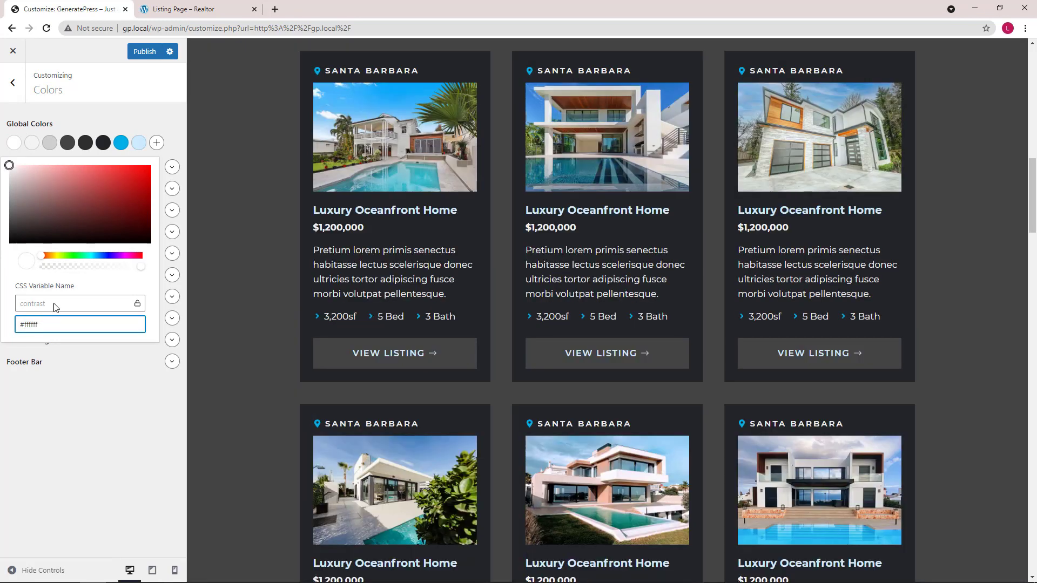
# - Publish the new global colors and leave the Customizer to review the whole live home page
pyautogui.click(143, 53)
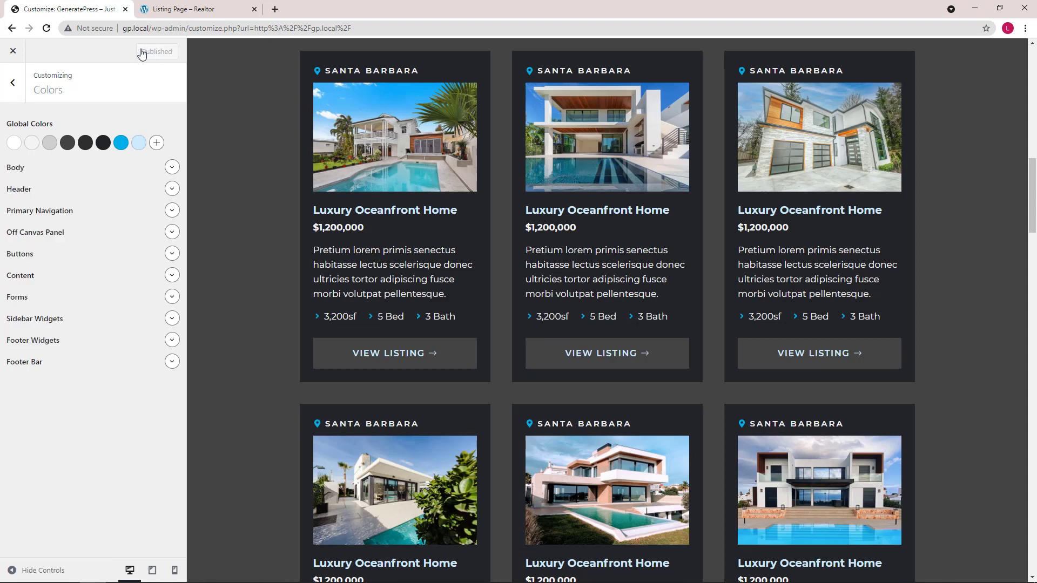
pyautogui.click(14, 52)
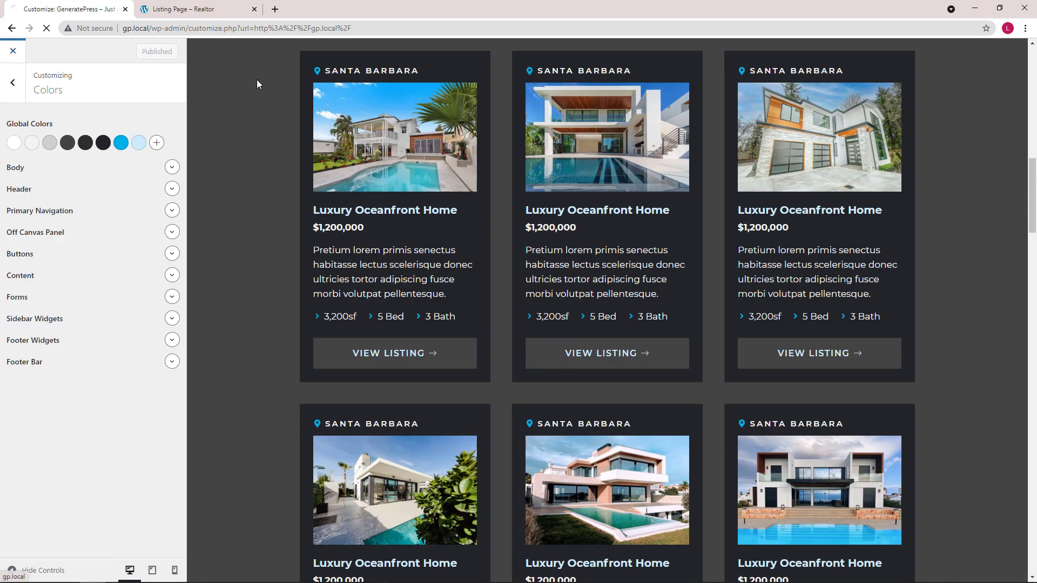
pyautogui.scroll(-15, 603, 231)
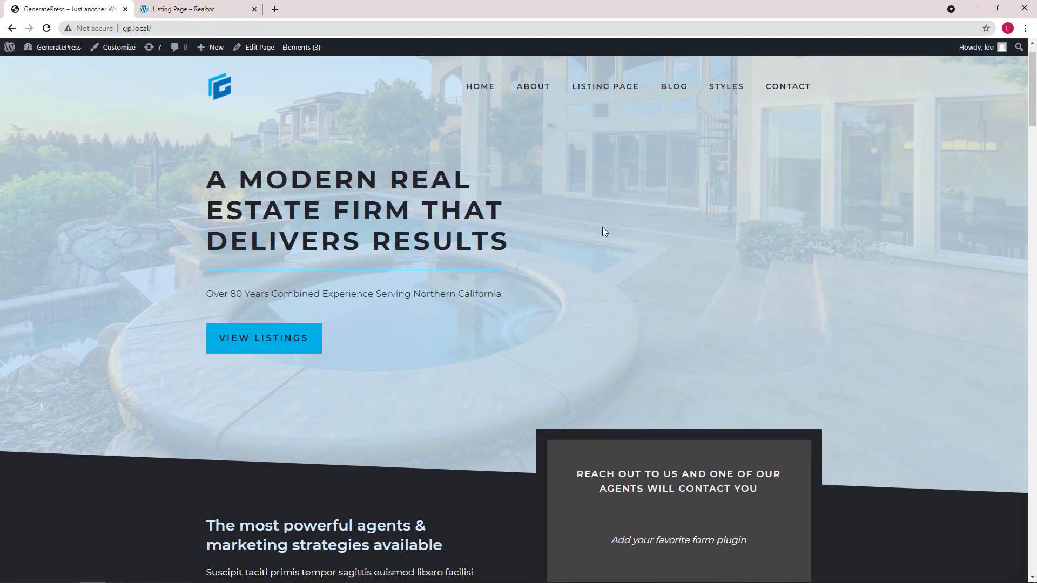
pyautogui.scroll(-15, 603, 231)
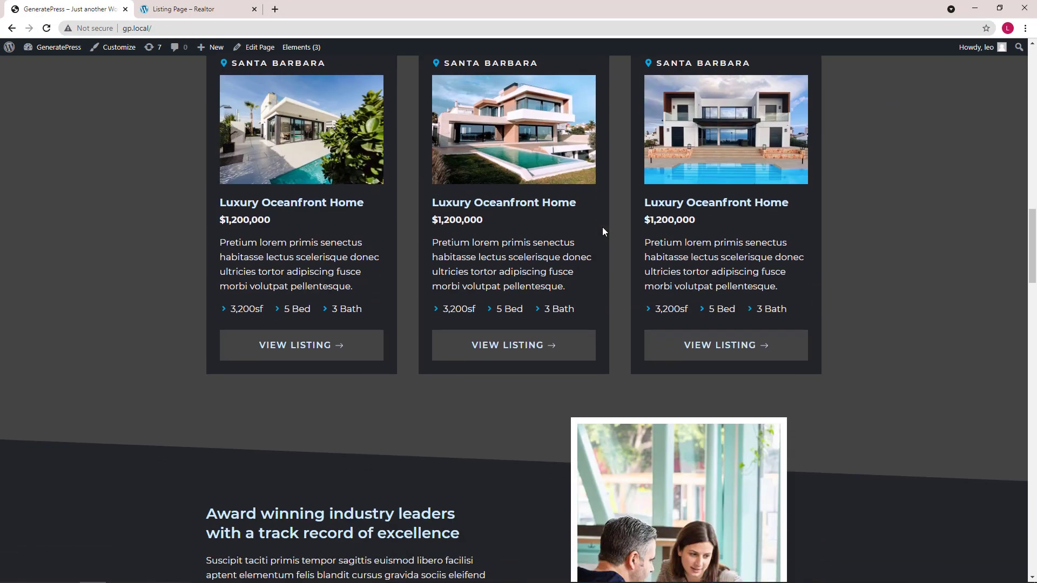
pyautogui.scroll(-5, 603, 232)
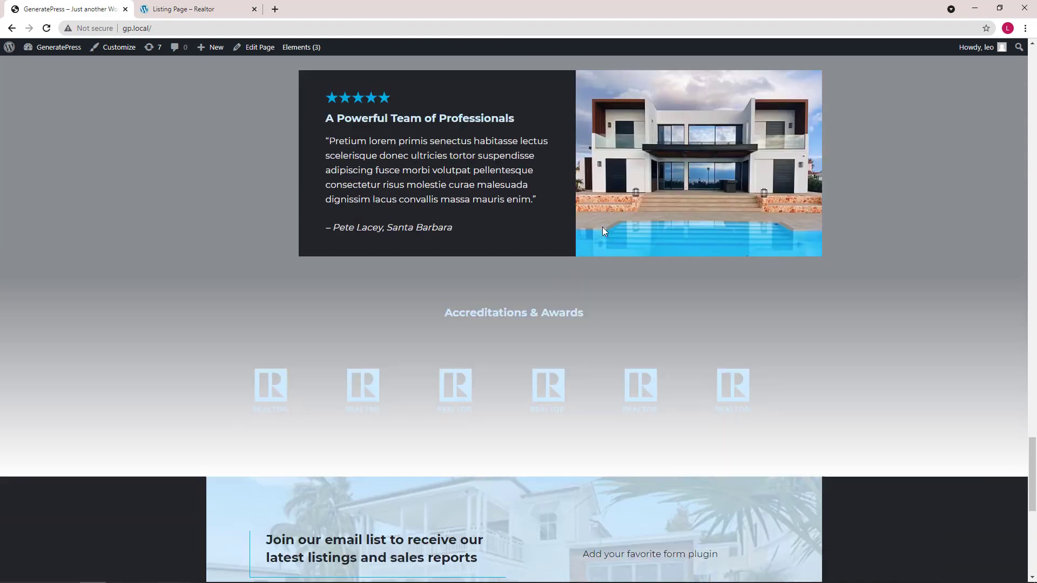
pyautogui.scroll(10, 605, 232)
pyautogui.scroll(15, 606, 231)
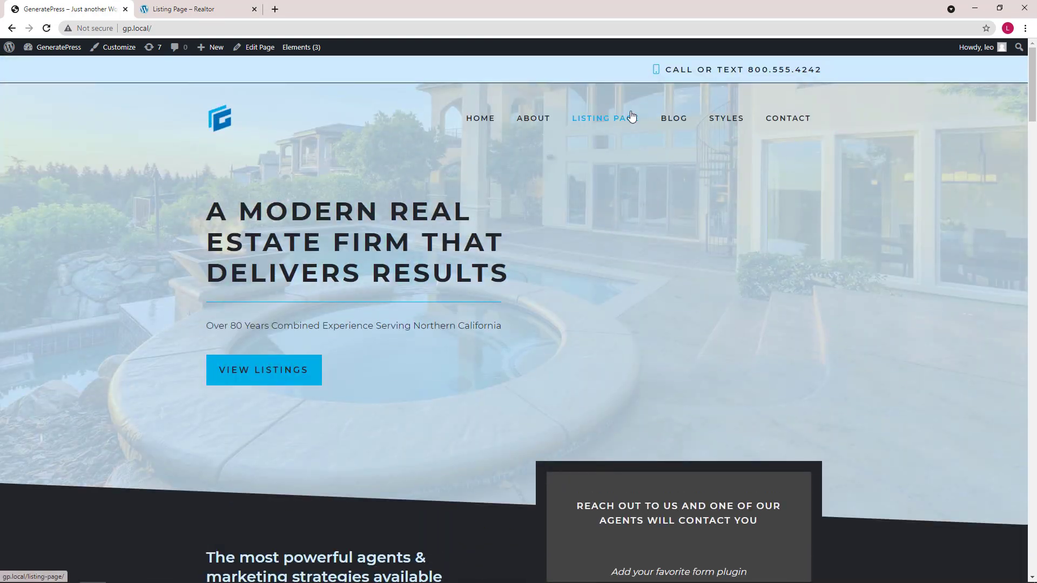
# - Open the rebranded site's Listing Page and examine the new color scheme from the hero down to the photo gallery
pyautogui.click(630, 117)
pyautogui.scroll(-6, 650, 211)
pyautogui.scroll(-8, 650, 211)
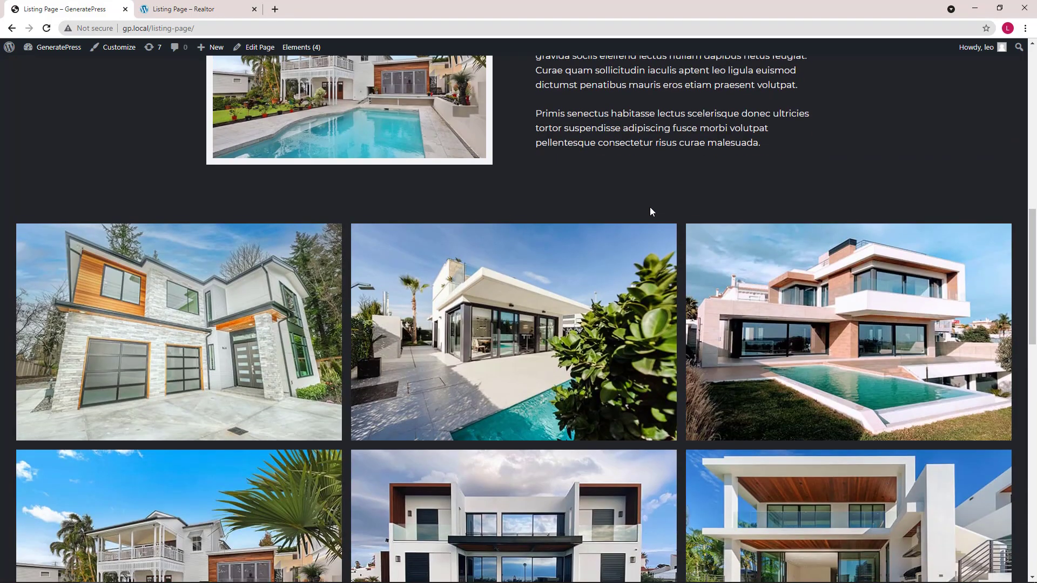
pyautogui.scroll(17, 650, 212)
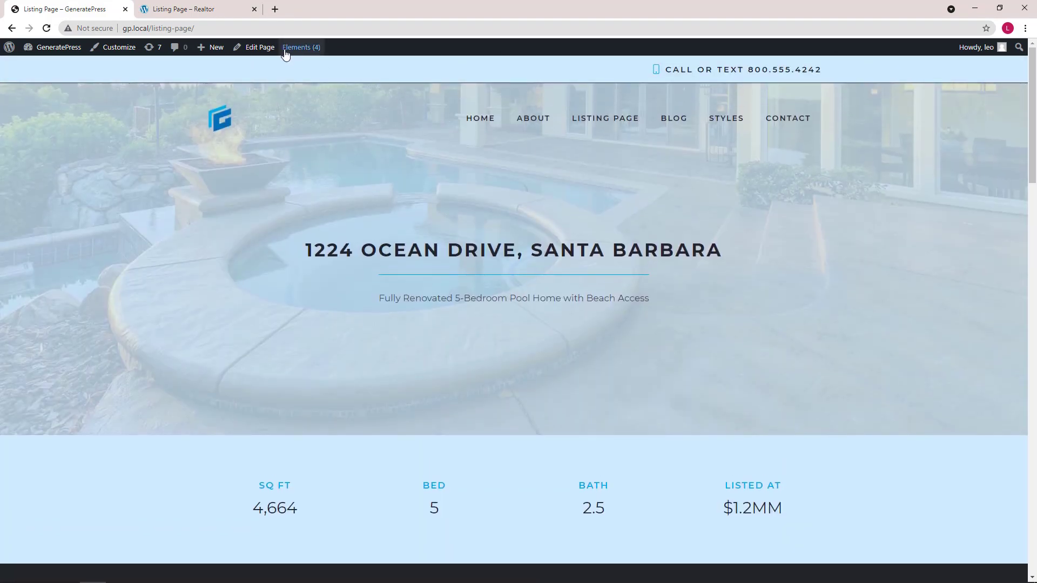
# - Switch to the original Realtor demo and examine its Listing Page down to the Listing Agent section for comparison
pyautogui.click(153, 13)
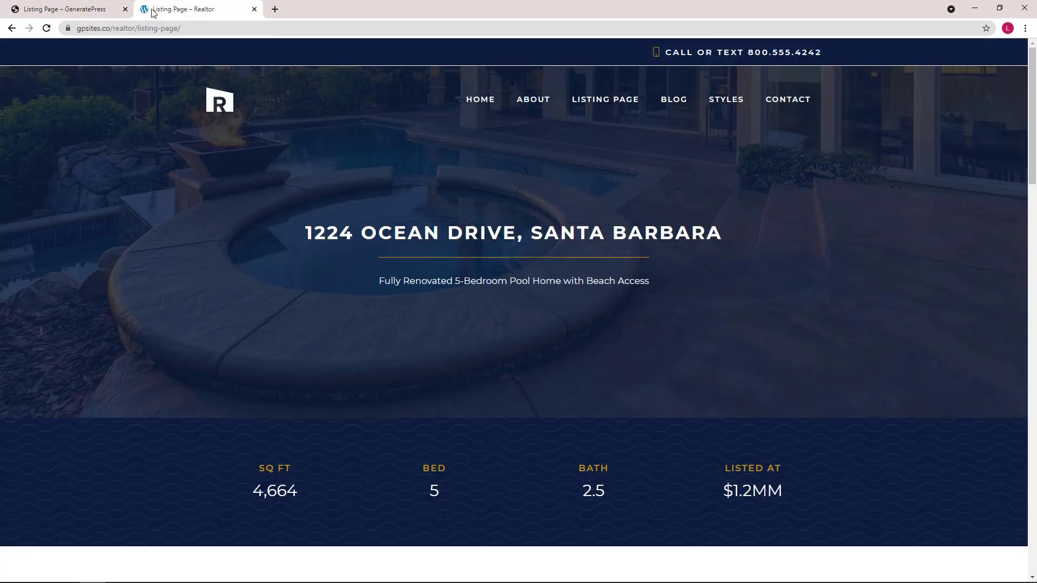
pyautogui.scroll(-20, 527, 253)
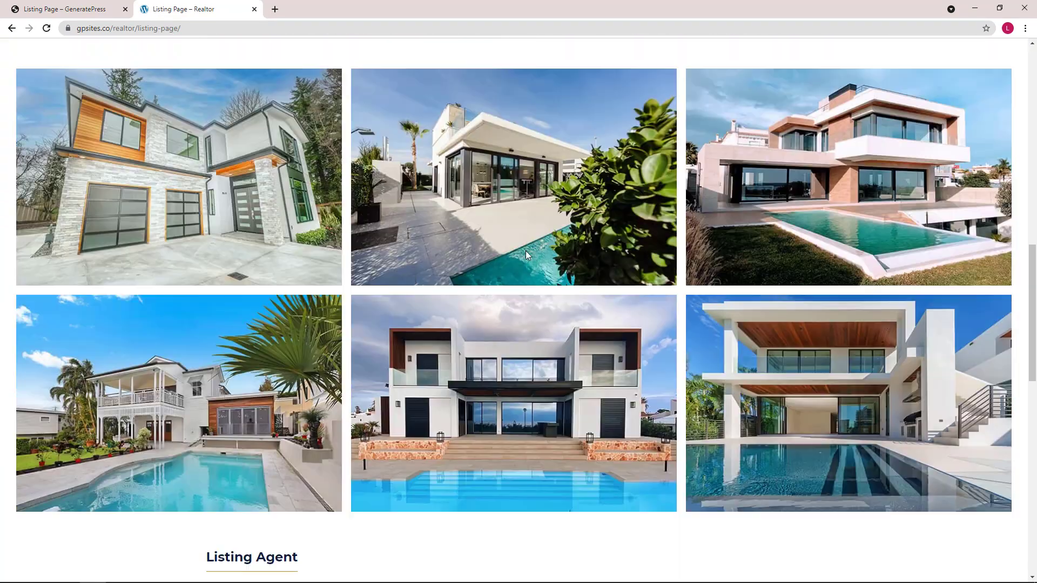
pyautogui.scroll(-6, 527, 255)
pyautogui.scroll(14, 529, 257)
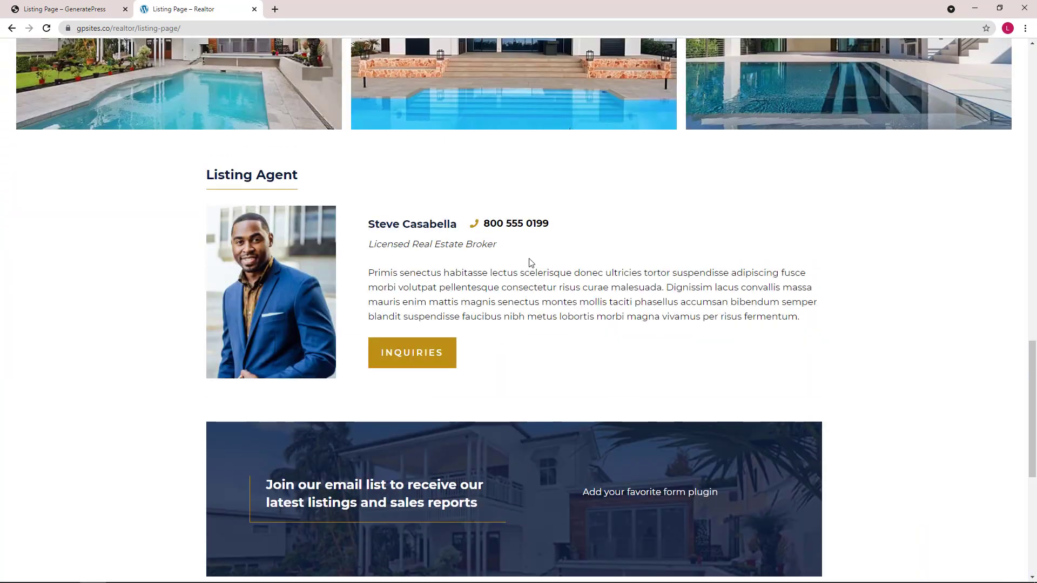
pyautogui.scroll(15, 529, 262)
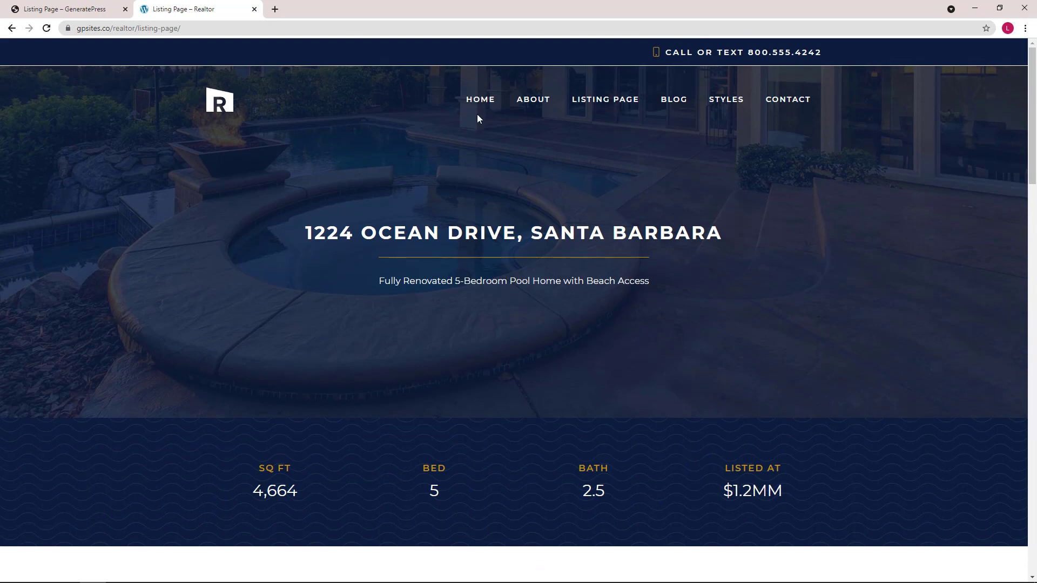
# - Compare the original Realtor demo's home page with the rebranded site's home page
pyautogui.click(479, 115)
pyautogui.scroll(-12, 486, 184)
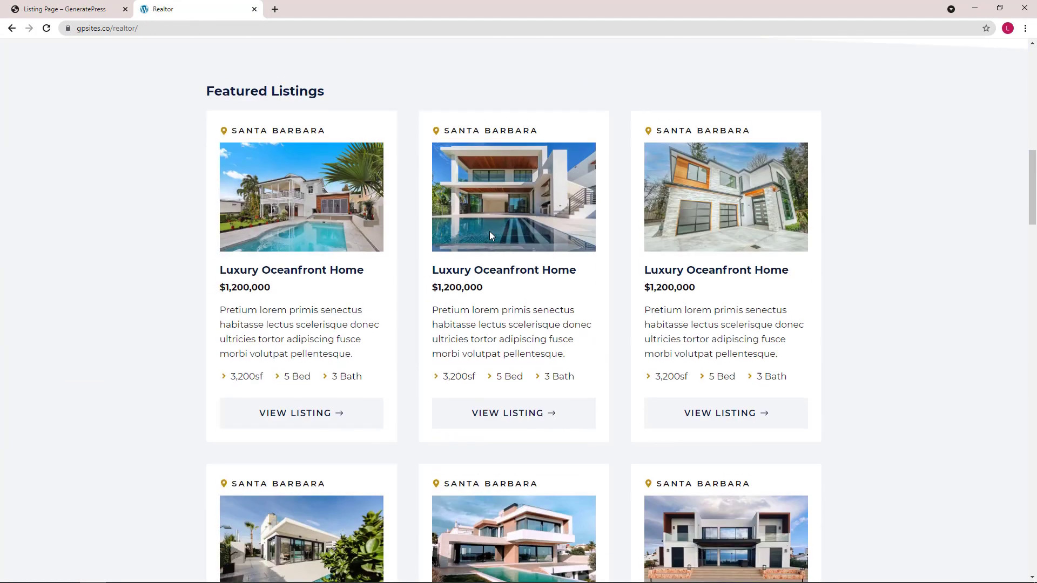
pyautogui.scroll(10, 489, 231)
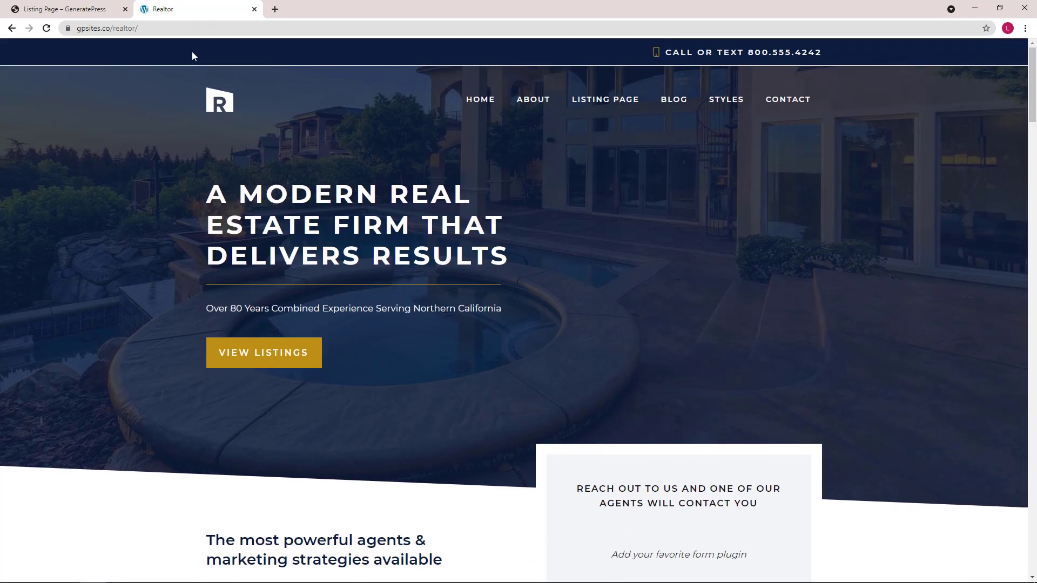
pyautogui.click(108, 15)
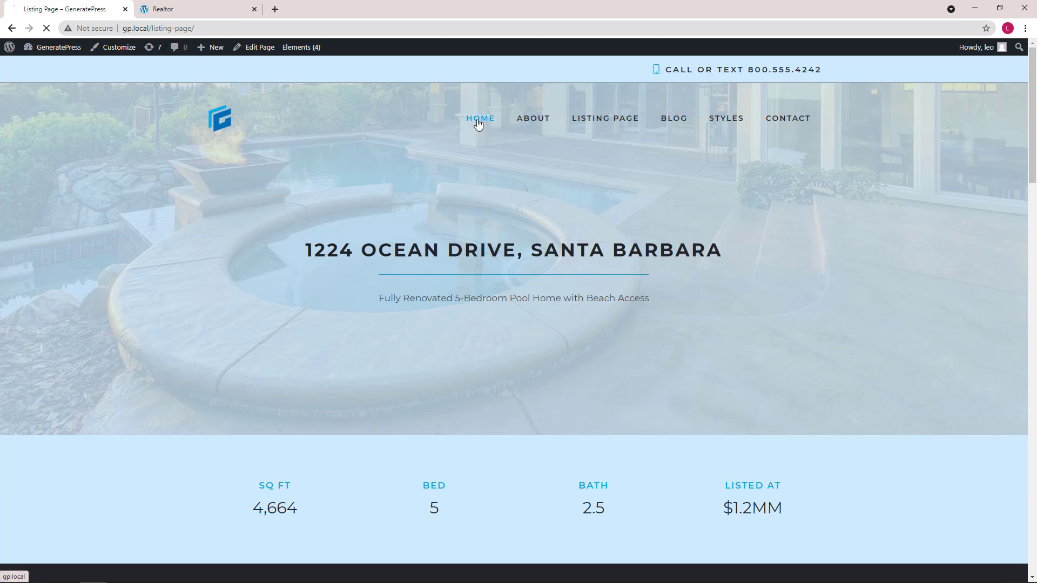
pyautogui.click(478, 120)
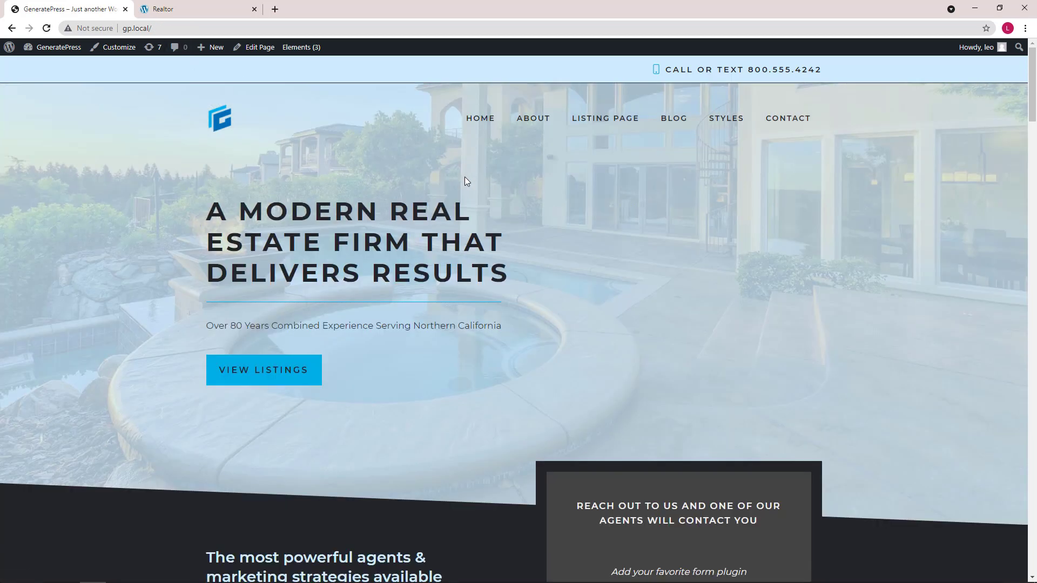